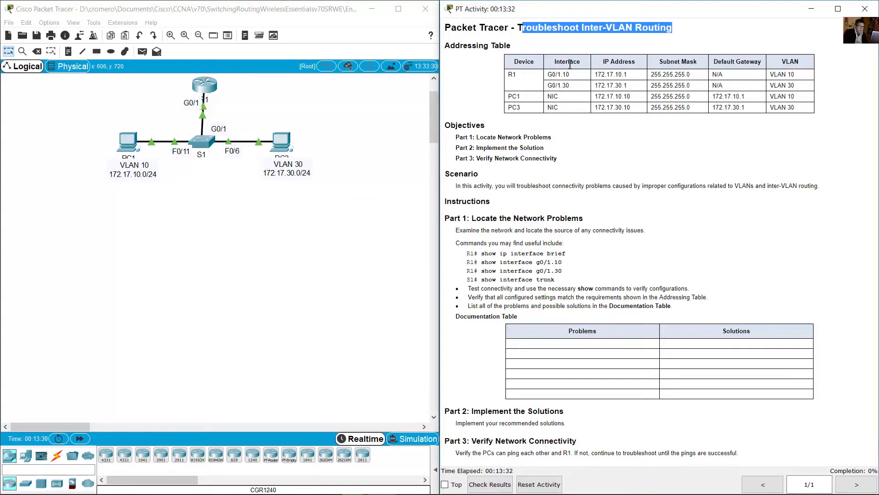
Examine the addressing table entries for R1, PC1 and PC3 and match them to the devices and links in the topology.
double_click(511, 74)
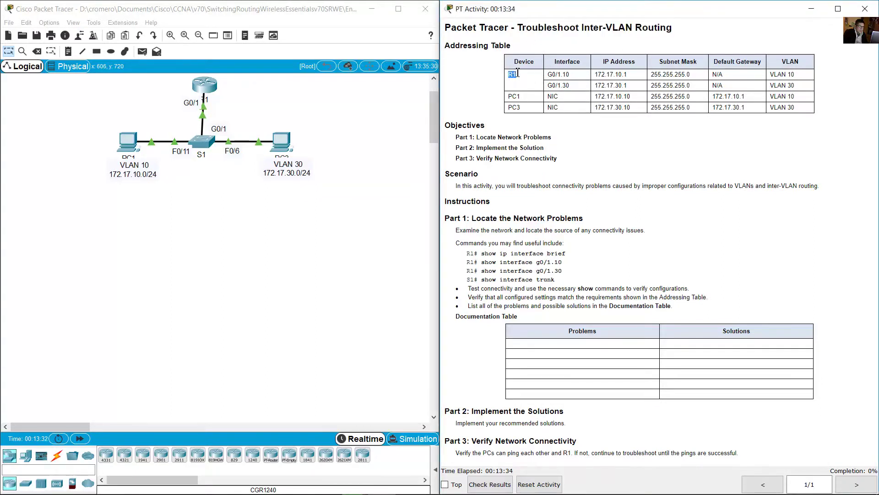
click(225, 120)
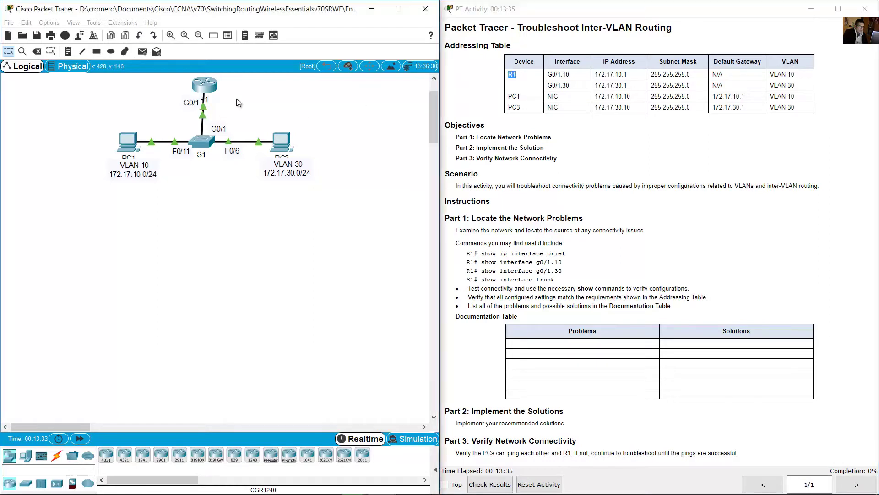
click(595, 79)
drag(552, 75, 572, 85)
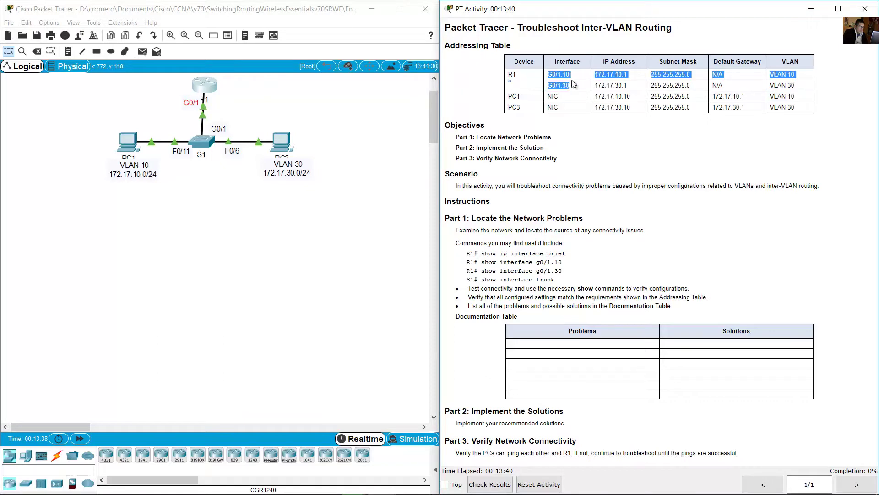
click(214, 111)
drag(155, 80, 222, 112)
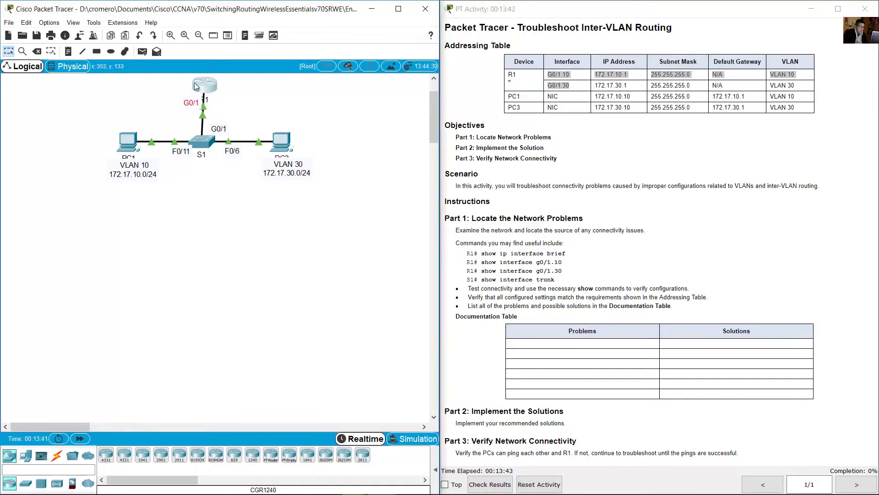
click(600, 94)
drag(530, 108, 526, 113)
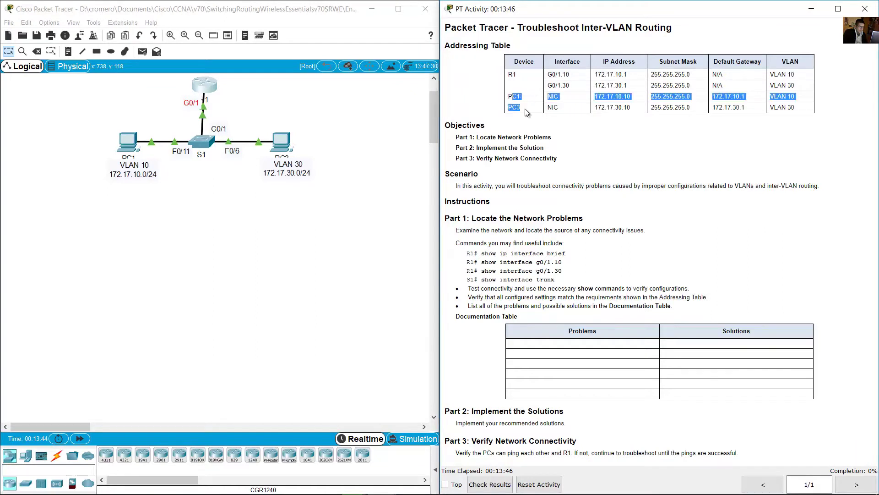
click(173, 210)
drag(144, 218, 109, 116)
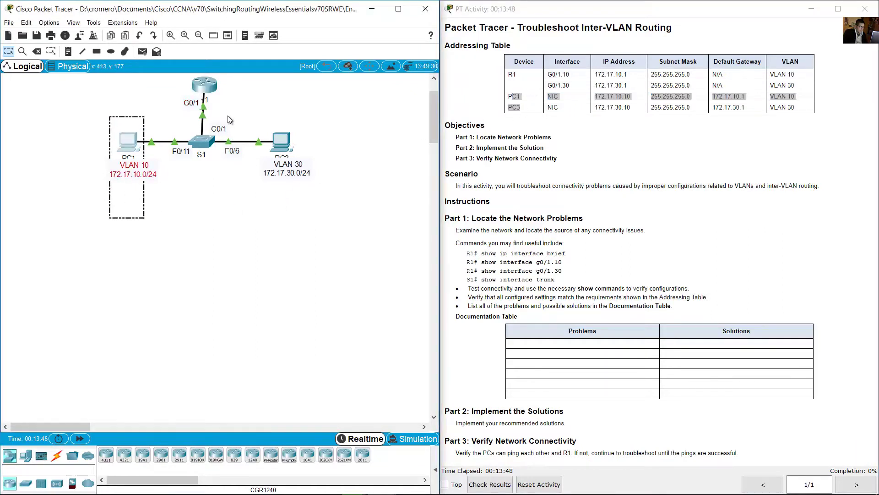
drag(141, 207, 108, 116)
drag(261, 110, 326, 209)
drag(216, 135, 184, 197)
Read the Part 1 instructions for locating network problems, including the suggested show commands for R1 and S1.
click(673, 215)
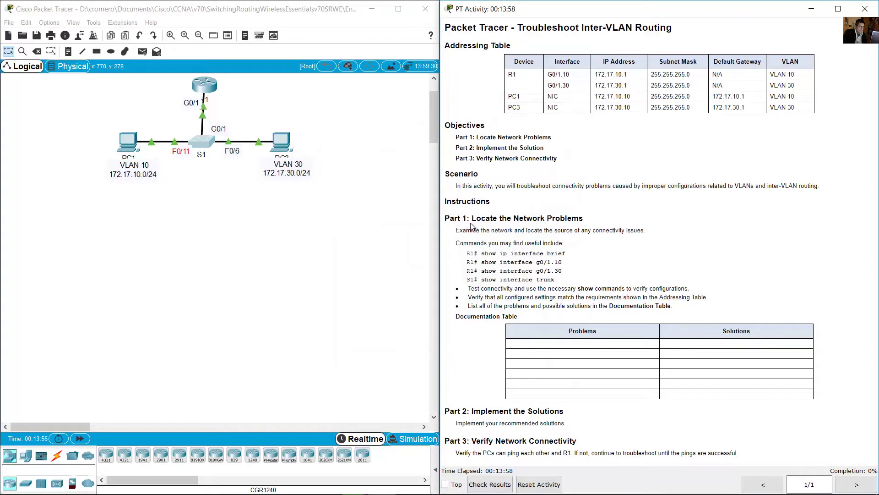
drag(483, 222, 590, 221)
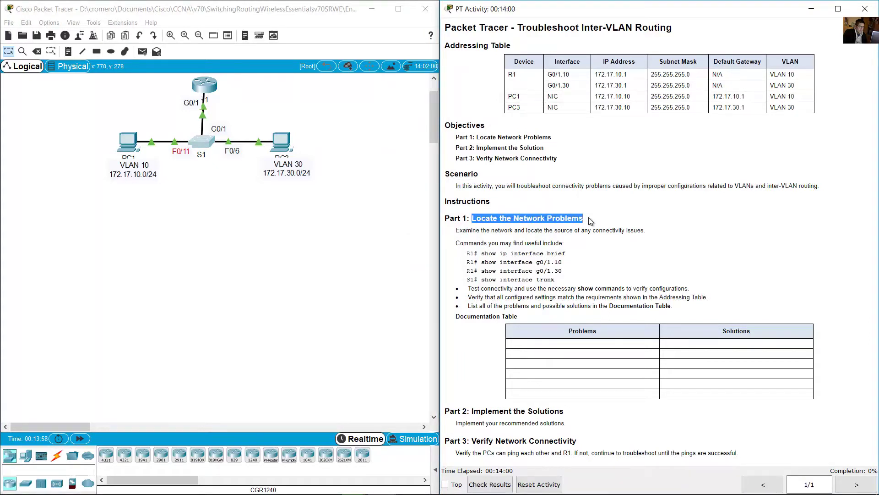
click(480, 243)
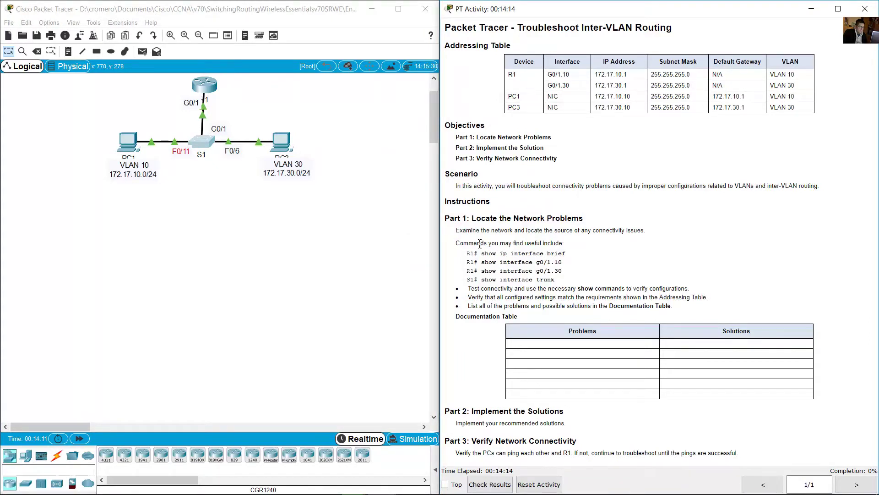
drag(456, 243, 565, 243)
drag(485, 254, 555, 255)
drag(481, 263, 565, 265)
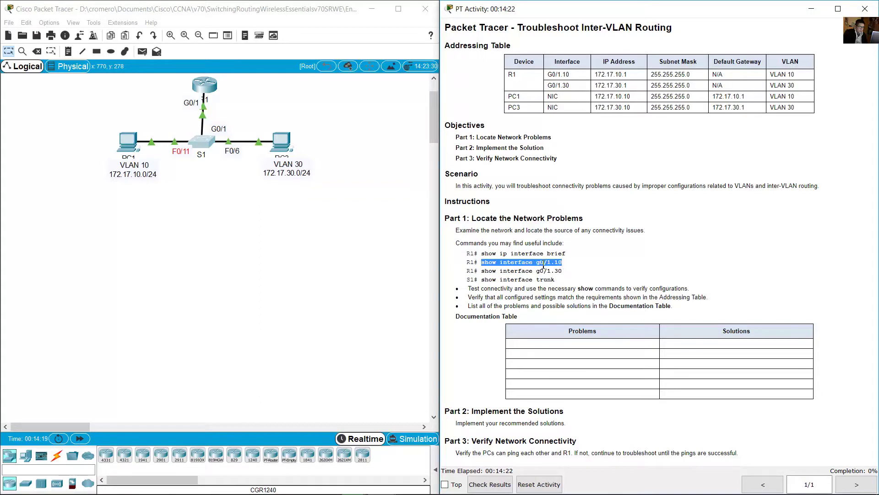
drag(485, 270, 563, 271)
drag(489, 279, 570, 284)
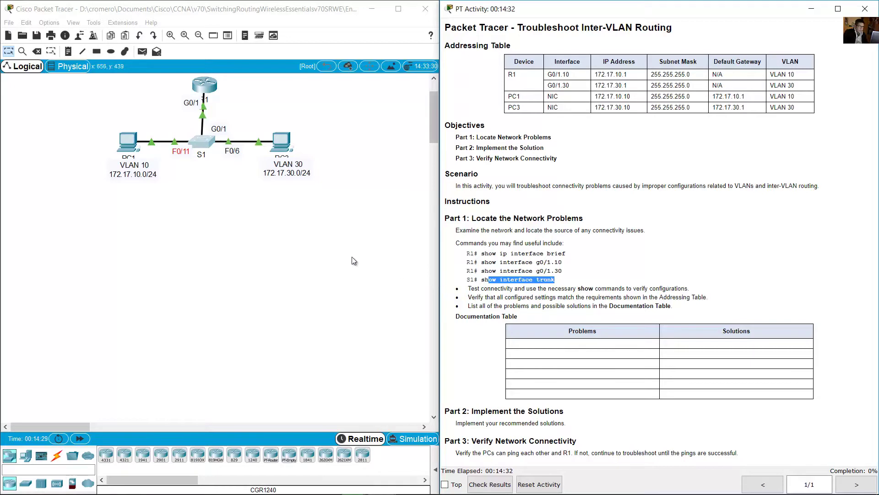
Open PC1's Command Prompt in an enlarged window below the topology and run ipconfig.
click(127, 141)
drag(374, 106, 375, 107)
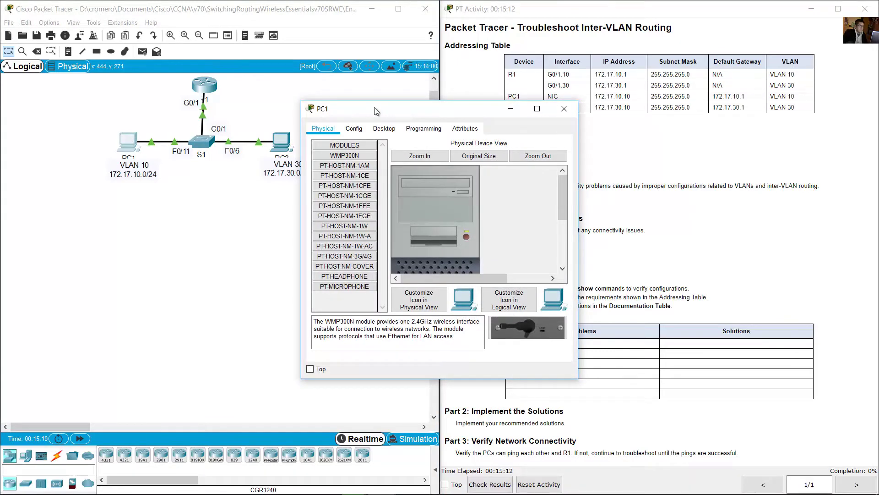
drag(375, 107, 76, 216)
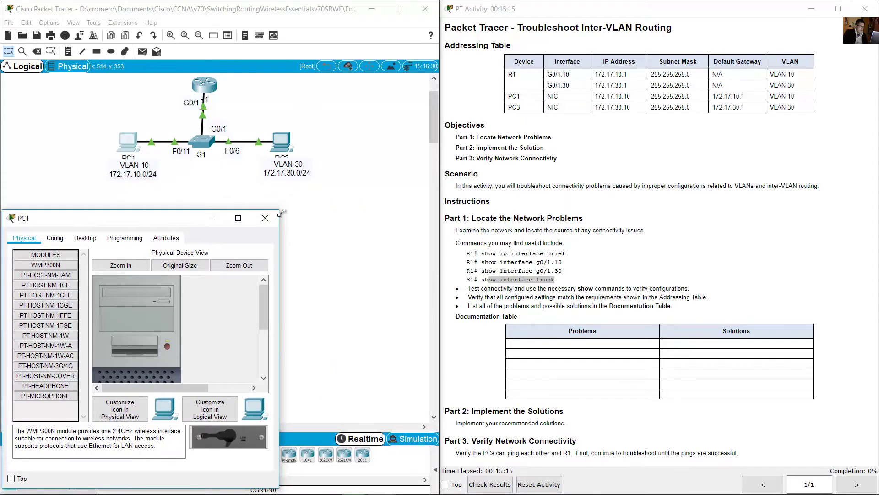
drag(278, 211, 489, 187)
click(85, 215)
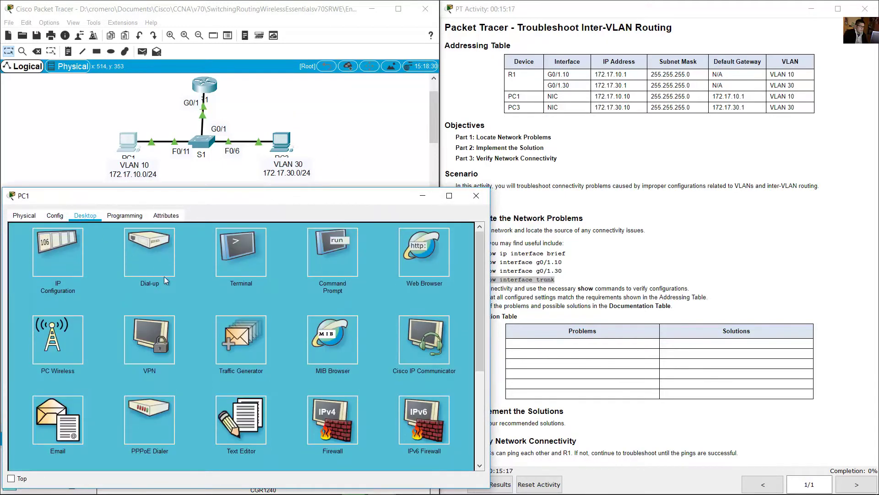
click(348, 248)
text(ipconfig)
key(Return)
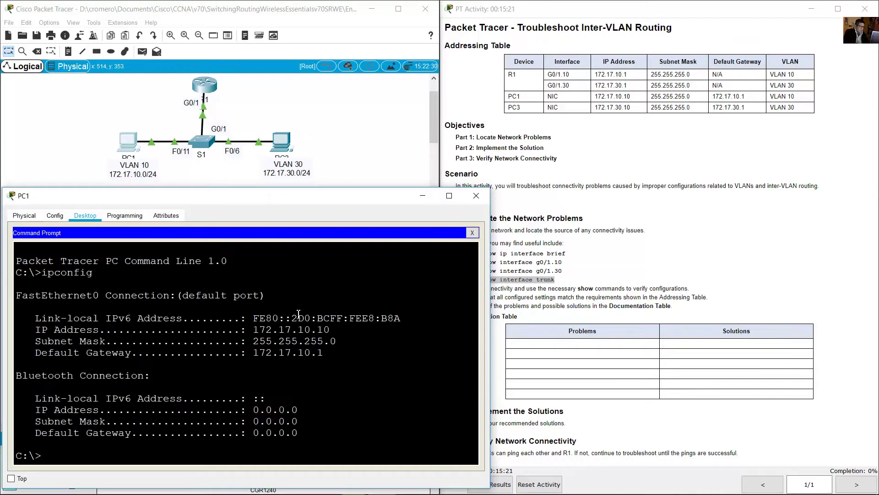
Compare PC1's IP address, subnet mask and default gateway with its row in the addressing table.
drag(254, 330, 347, 337)
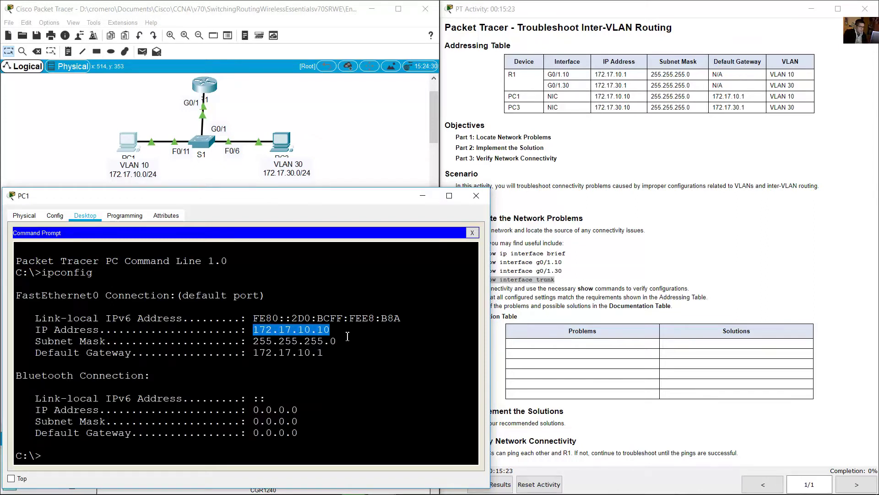
drag(263, 343, 367, 344)
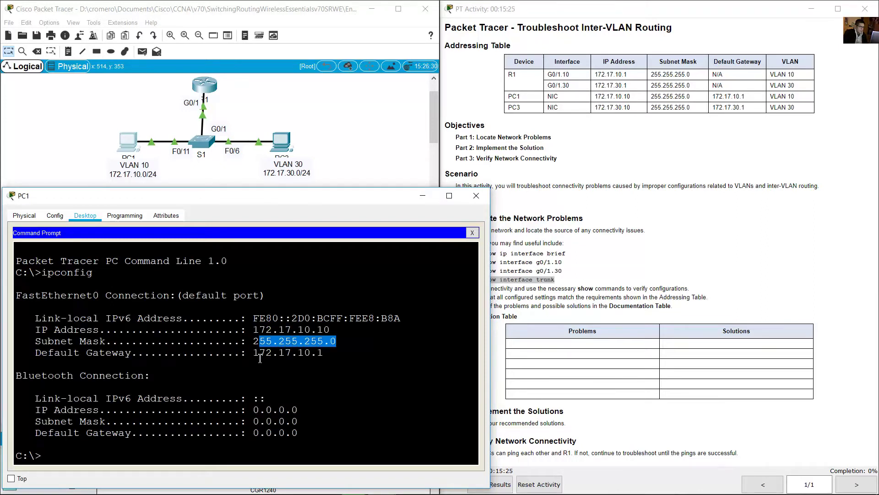
drag(260, 356, 325, 353)
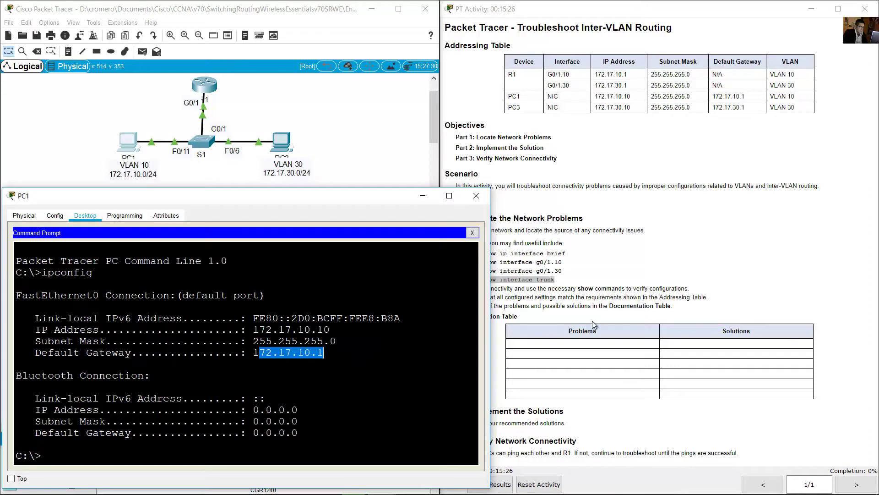
click(596, 104)
drag(604, 97, 746, 98)
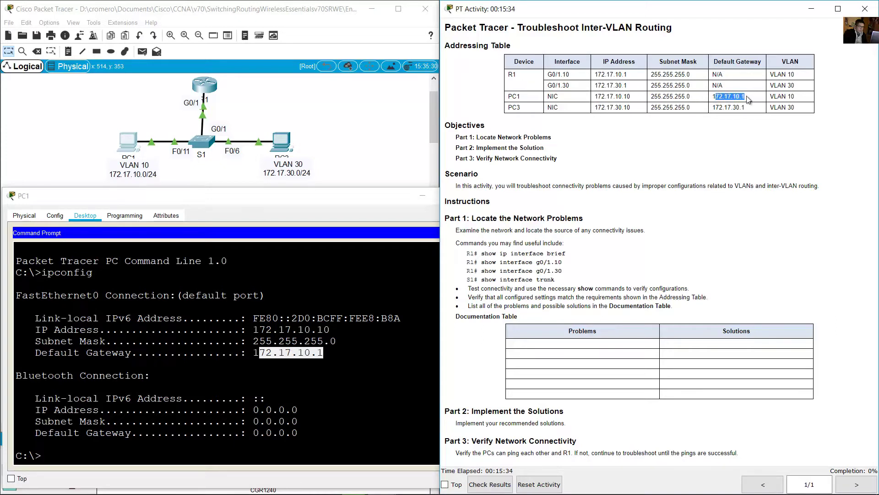
click(321, 368)
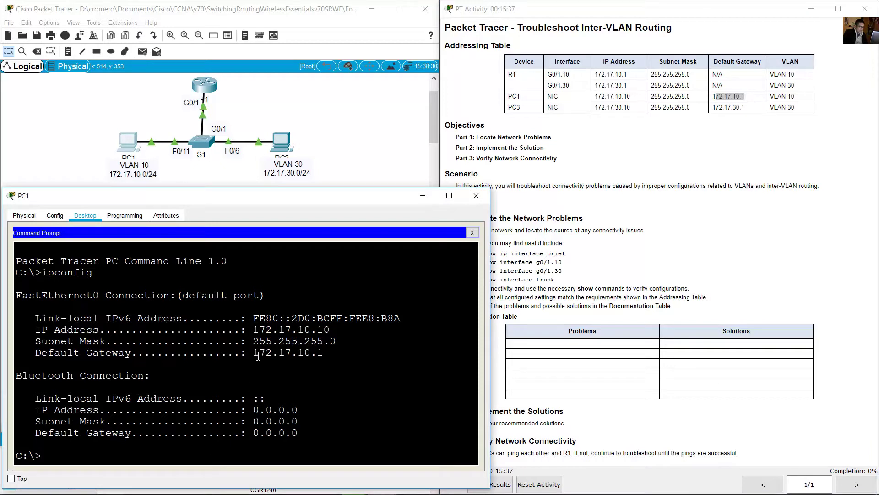
drag(258, 356, 339, 358)
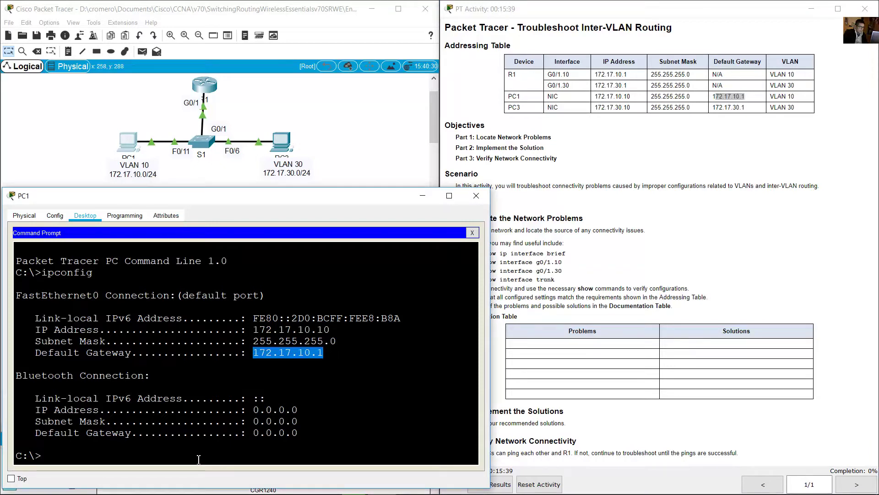
Ping the default gateway 172.17.10.1 from PC1.
click(232, 456)
text(ping 172.17.)
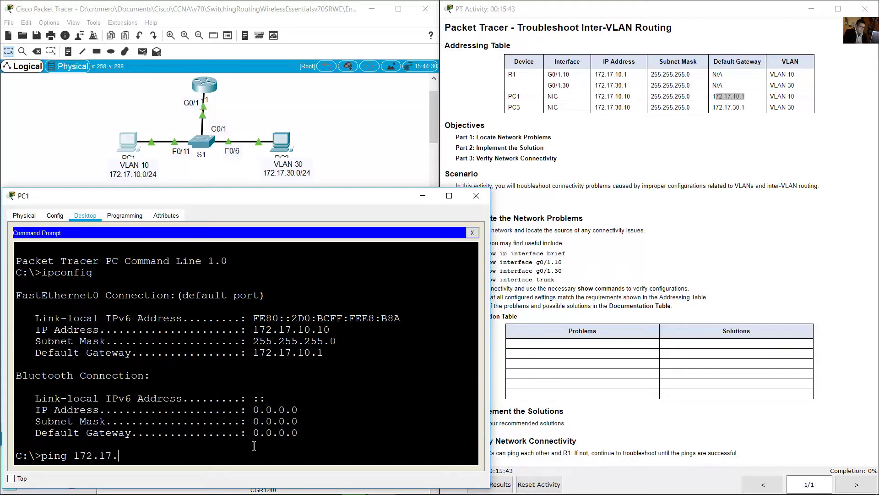
text(0)
key(BackSpace)
text(10.1)
key(Return)
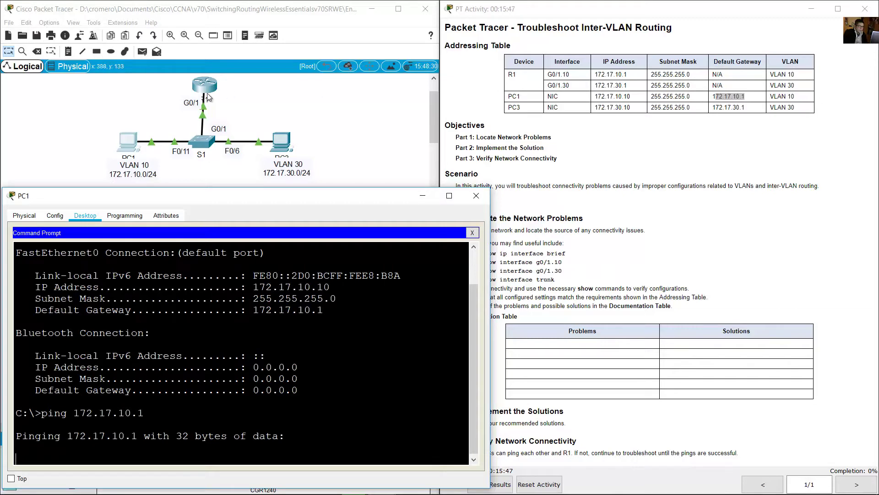
Match the pinged gateway address to R1's G0/1.10 subinterface in the addressing table and to the path from PC1 in the topology.
click(243, 106)
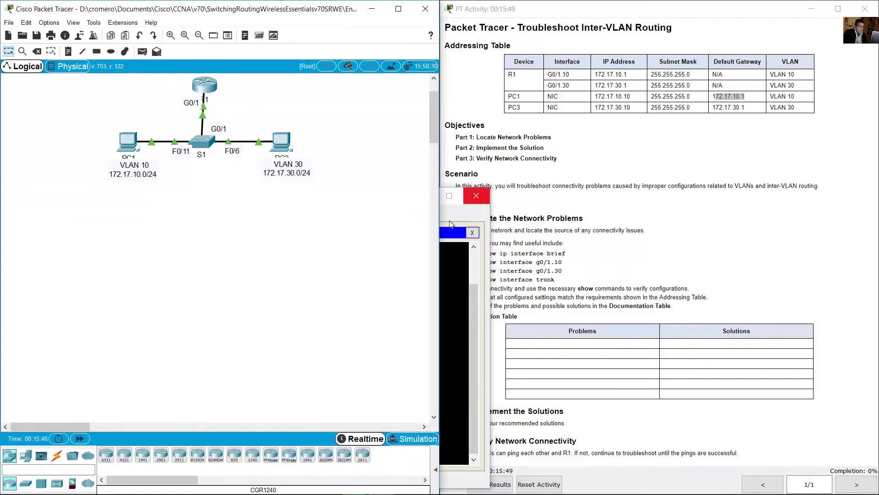
click(469, 220)
click(541, 179)
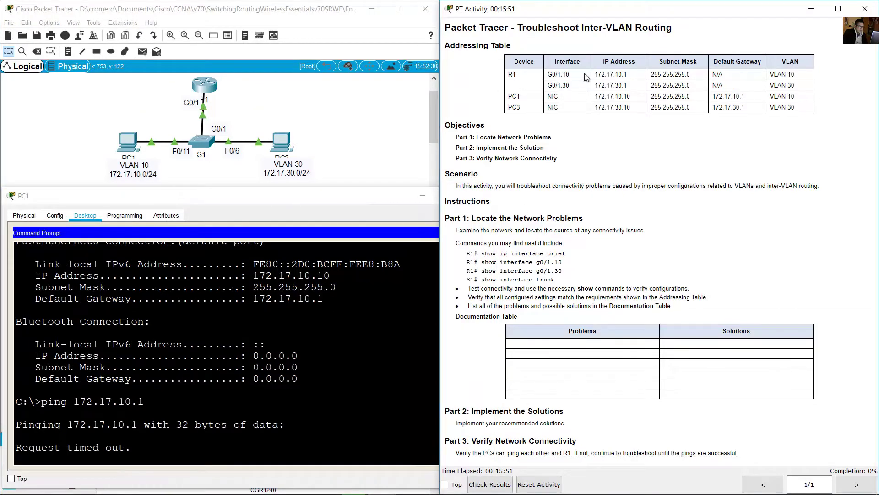
drag(553, 75, 570, 76)
drag(515, 75, 512, 78)
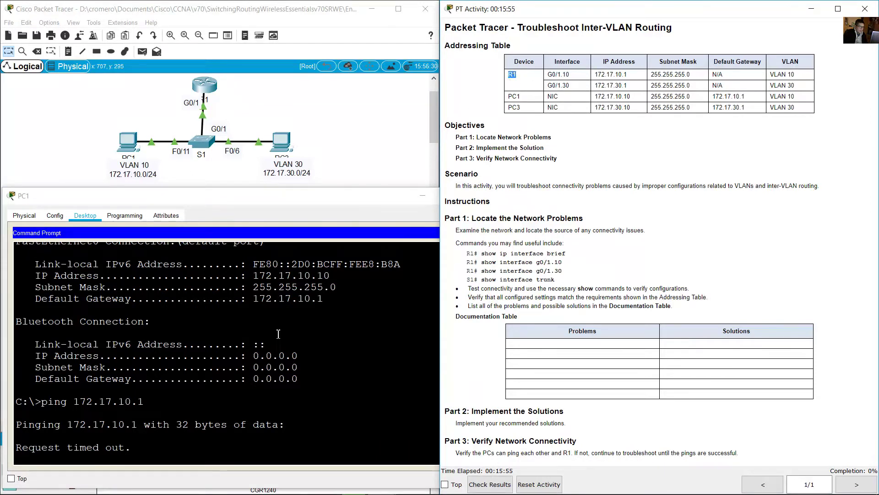
drag(80, 389, 144, 390)
drag(598, 75, 627, 74)
click(94, 119)
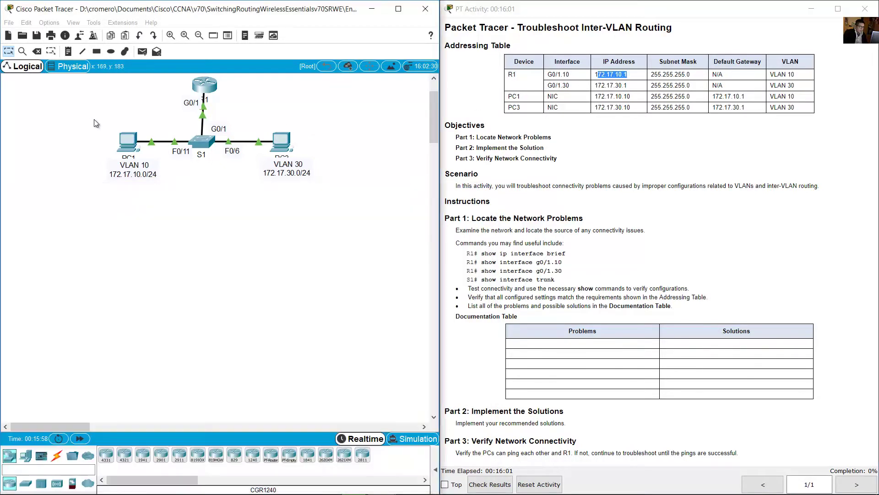
drag(94, 119, 139, 174)
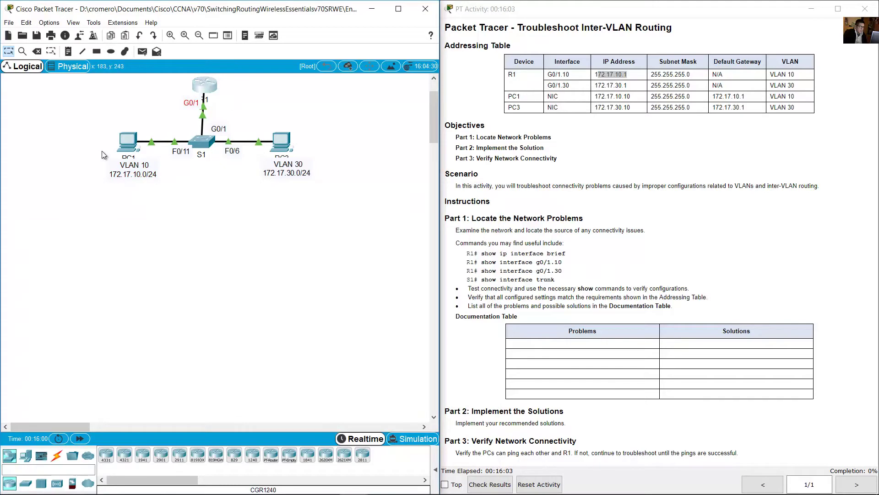
click(123, 146)
click(555, 75)
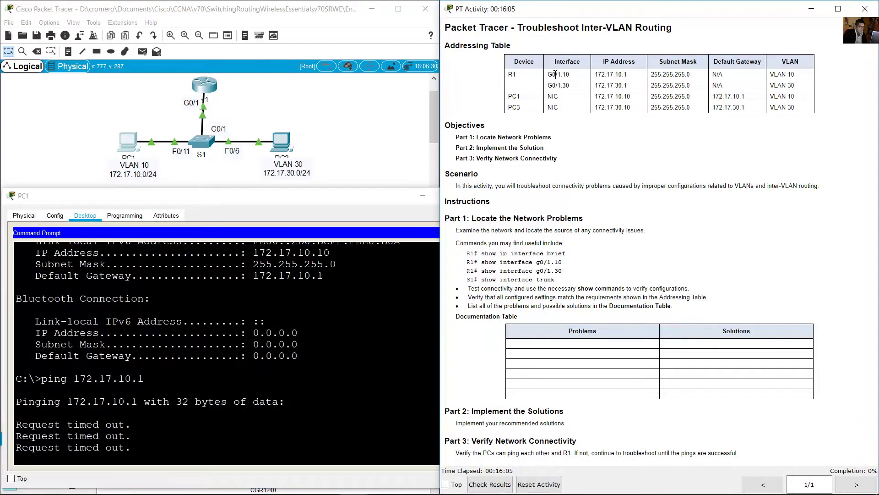
drag(561, 76, 567, 76)
Review PC1's gateway ping output and locate PC1's VLAN 10 segment in the topology.
click(256, 372)
drag(16, 356, 137, 413)
click(159, 459)
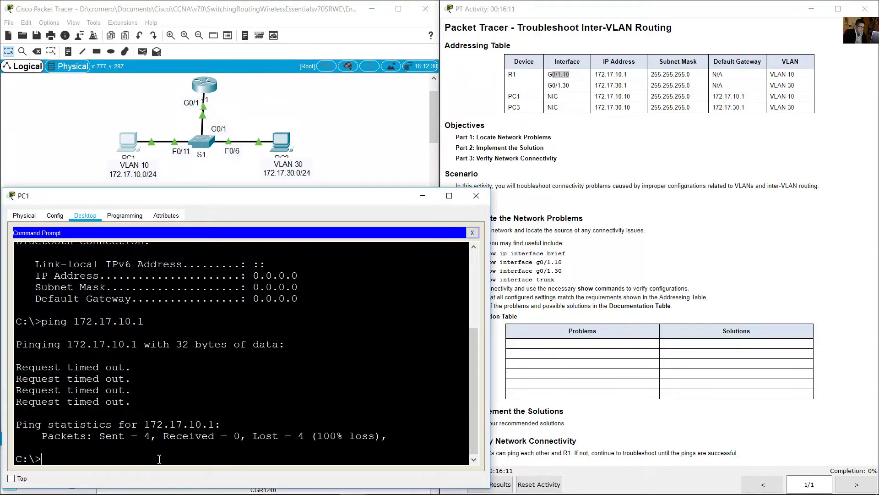
click(88, 119)
drag(91, 114, 138, 207)
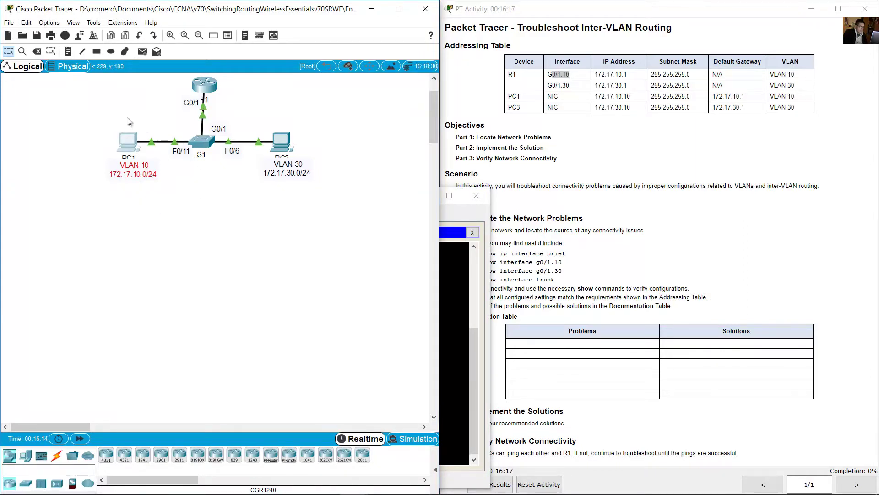
Open switch S1's command line in an enlarged window and enter privileged EXEC mode with enable.
click(202, 143)
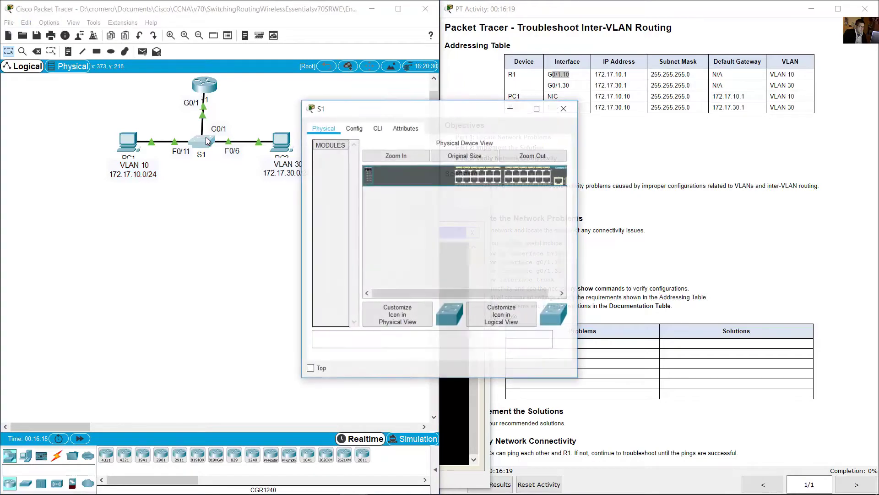
drag(409, 116, 108, 229)
drag(277, 213, 481, 183)
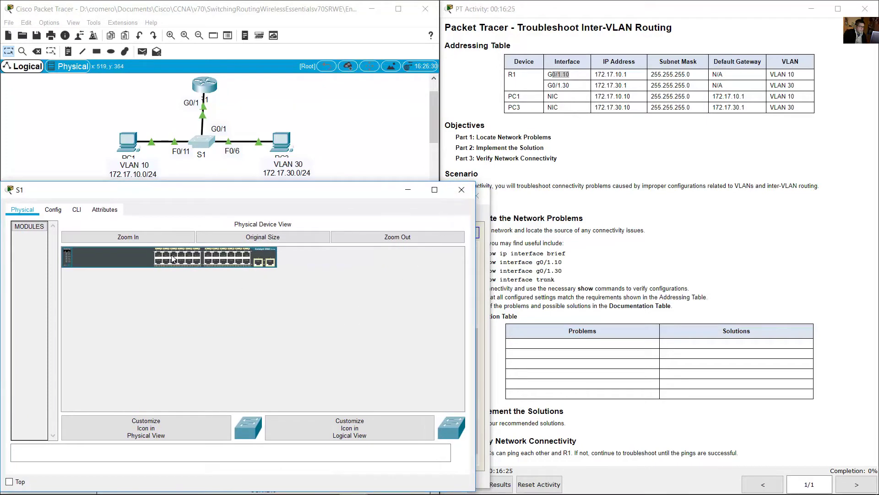
click(76, 212)
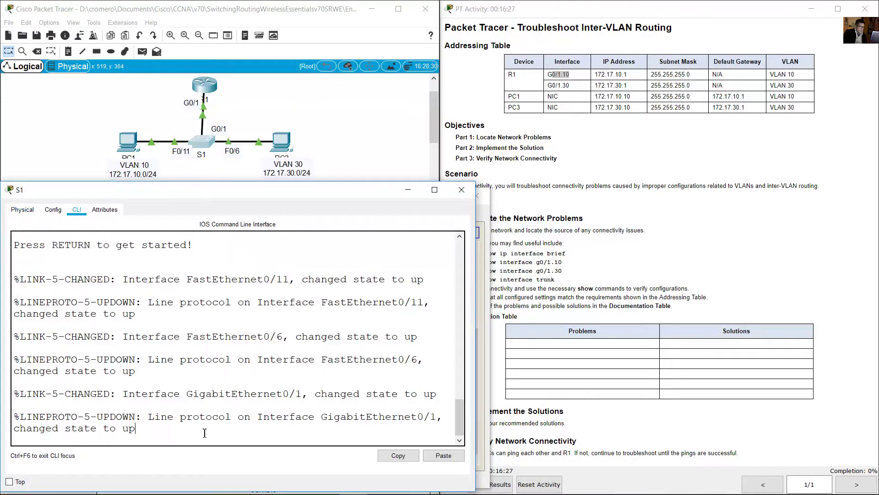
key(Return)
text(enable)
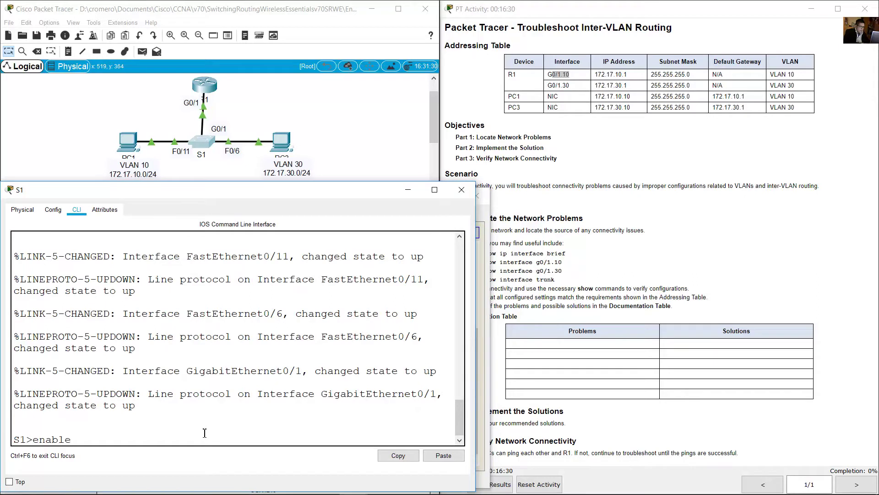
key(Return)
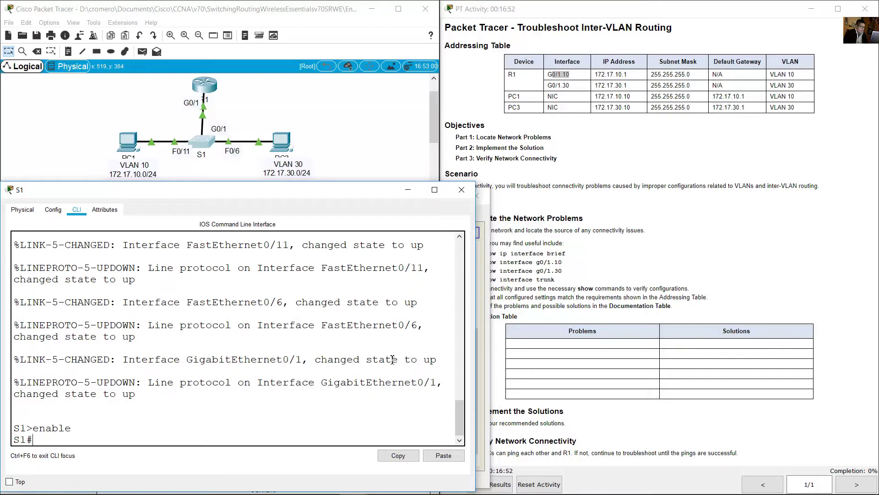
Run show vlan brief on S1 and widen its window until the VLAN table rows fit unwrapped.
text(show vlan brief)
key(Return)
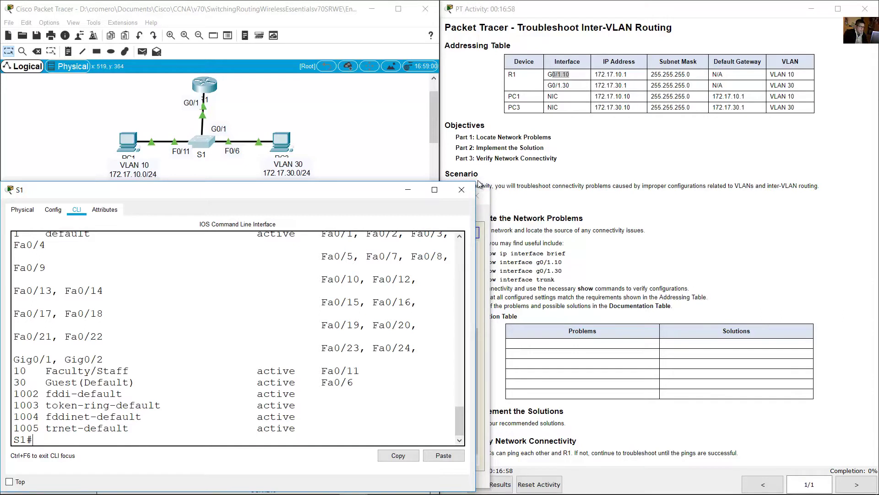
drag(479, 183, 583, 182)
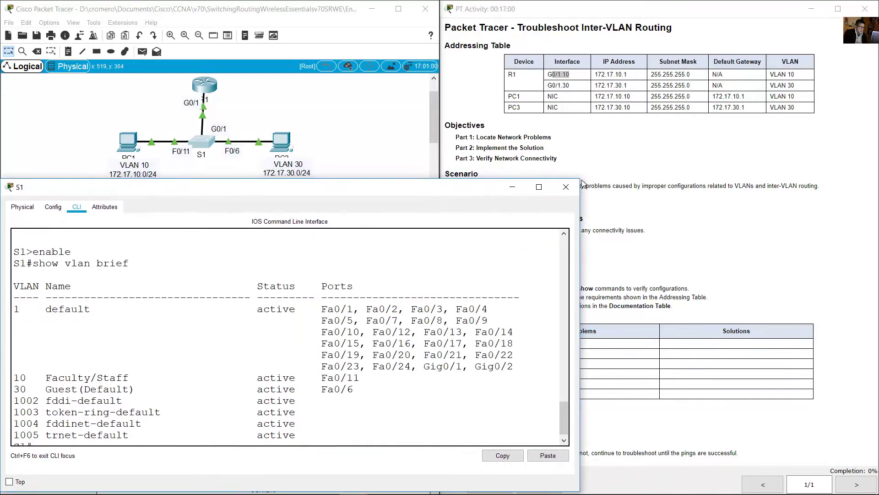
Review the VLAN IDs and names in S1's VLAN table, covering VLANs 1, 10 and 30.
drag(32, 302, 13, 300)
double_click(18, 368)
drag(14, 380, 131, 366)
click(72, 380)
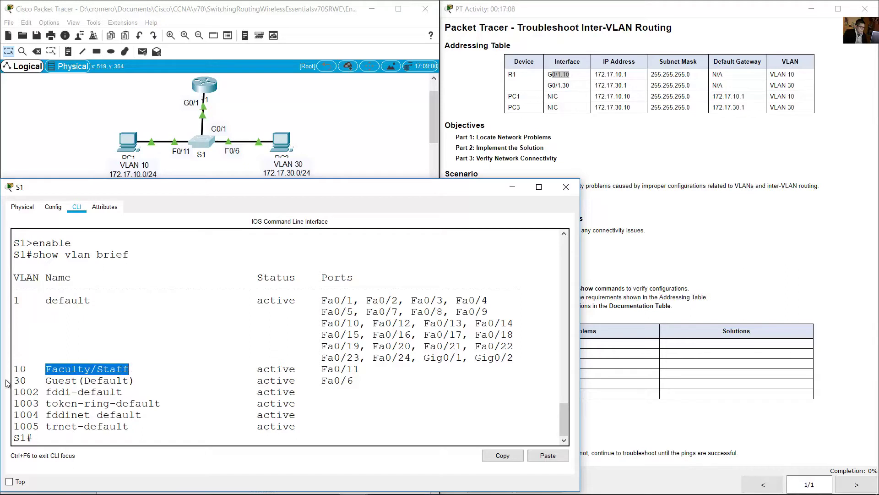
drag(49, 381, 131, 380)
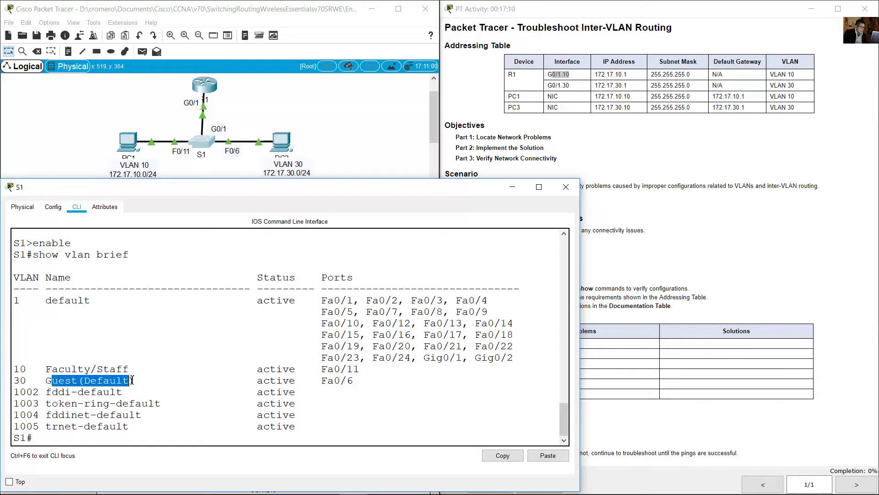
click(178, 373)
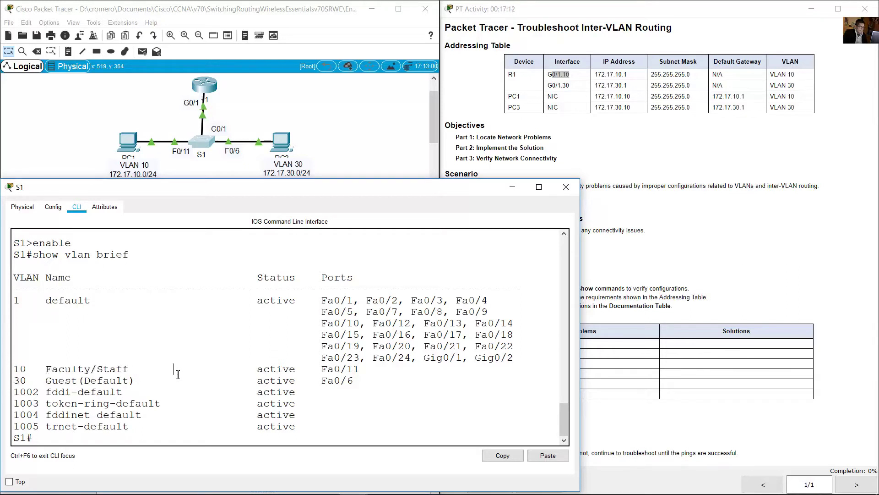
Compare the port assigned to VLAN 10 on S1 with PC1's switch connection in the topology.
double_click(17, 369)
drag(328, 370, 360, 369)
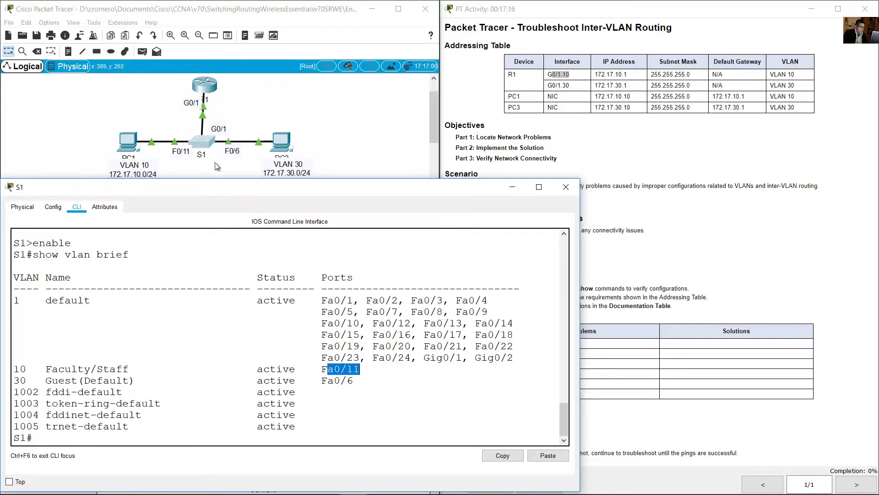
click(174, 154)
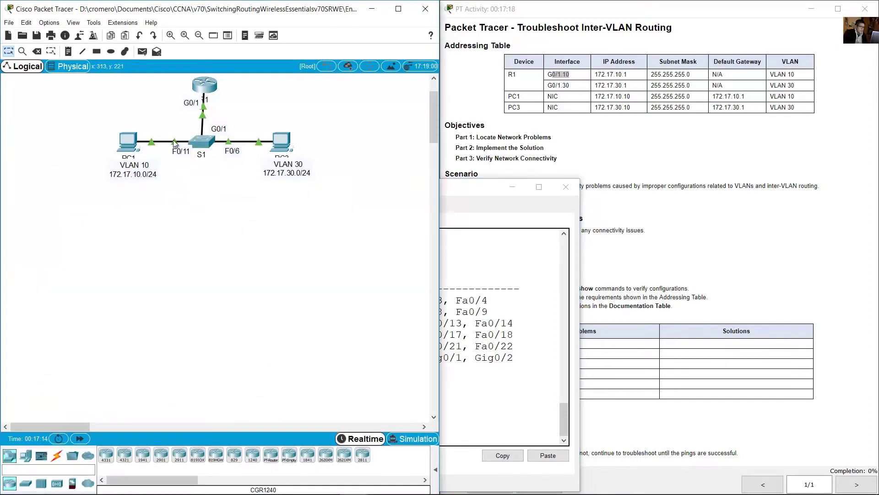
drag(89, 134, 163, 205)
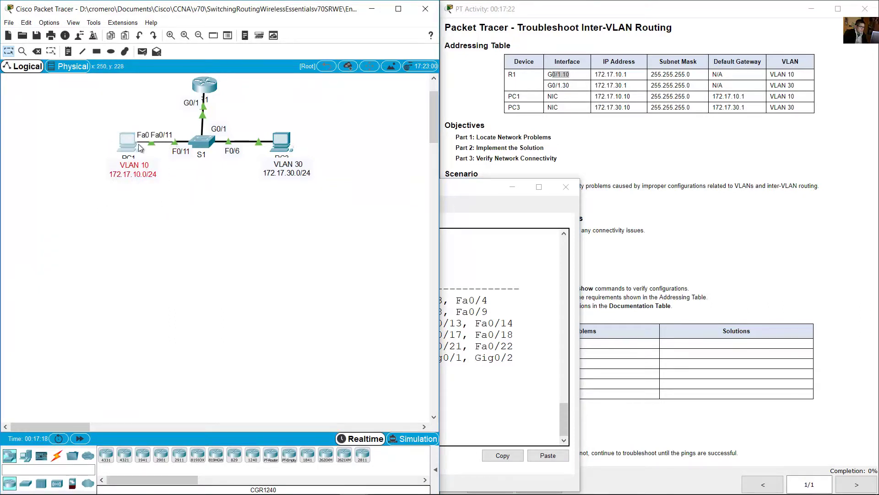
click(204, 146)
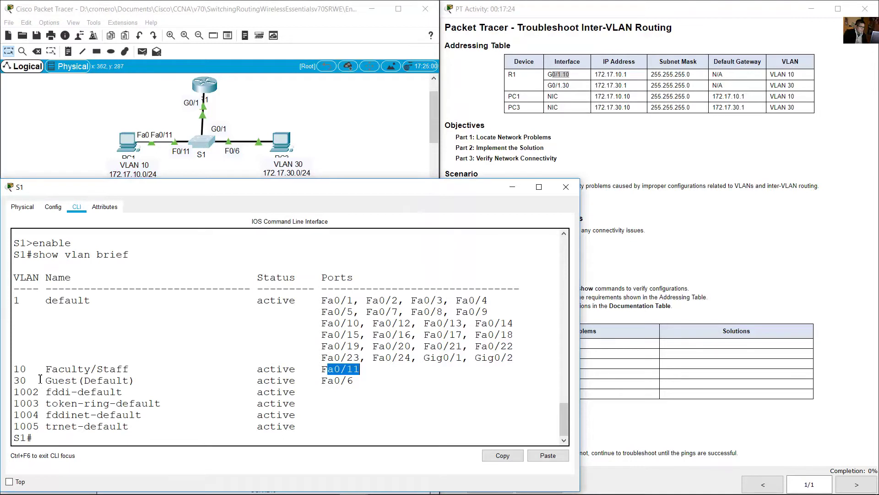
Compare the port assigned to VLAN 30 on S1 with PC3's switch connection in the topology.
drag(18, 380, 34, 381)
drag(323, 381, 355, 381)
click(356, 155)
mouse_move(227, 143)
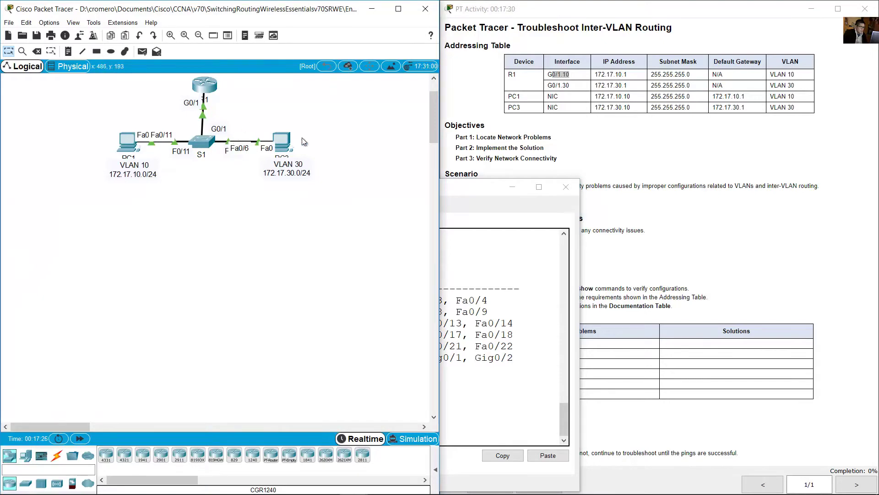
drag(351, 123, 269, 192)
Identify S1's uplink port to R1 in the topology and check which VLAN that port belongs to in the VLAN table.
click(467, 358)
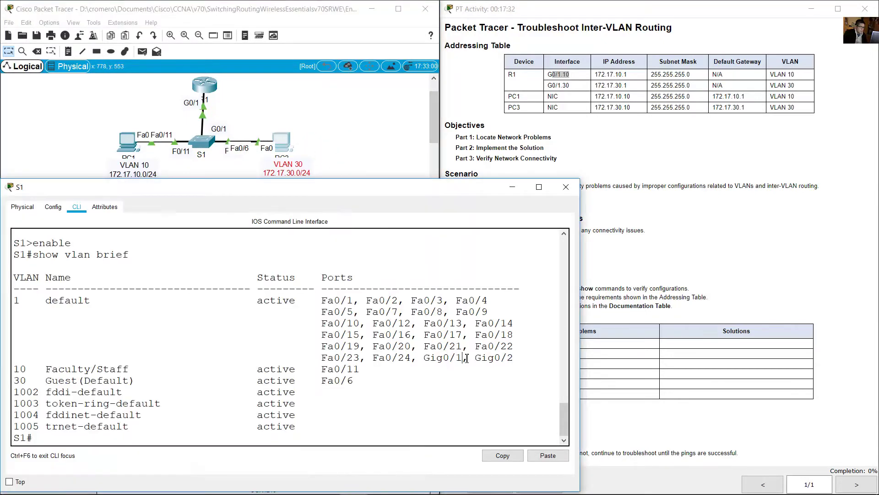
click(260, 113)
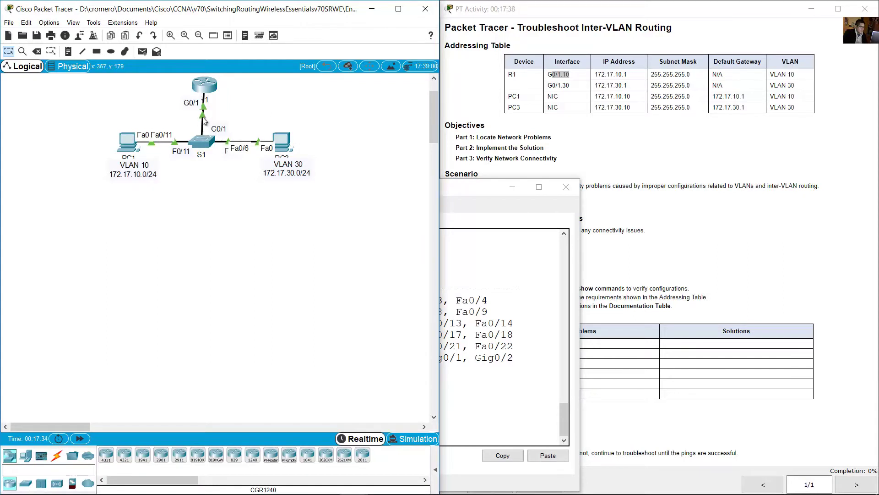
click(226, 128)
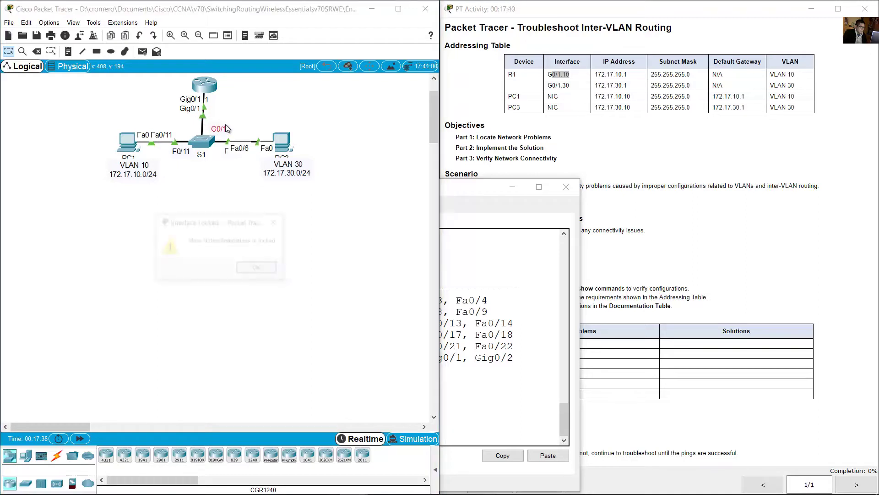
click(258, 269)
mouse_move(238, 113)
mouse_down()
mouse_move(202, 153)
mouse_move(204, 164)
mouse_move(249, 120)
mouse_up()
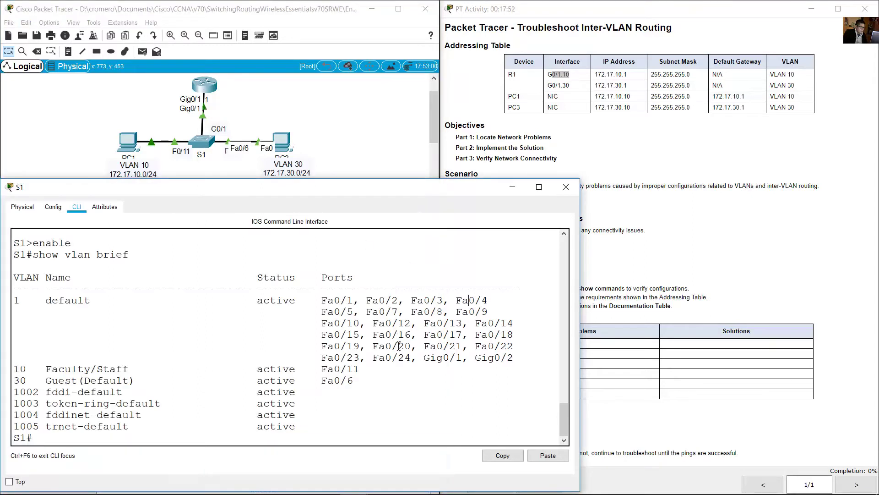
drag(423, 361, 461, 361)
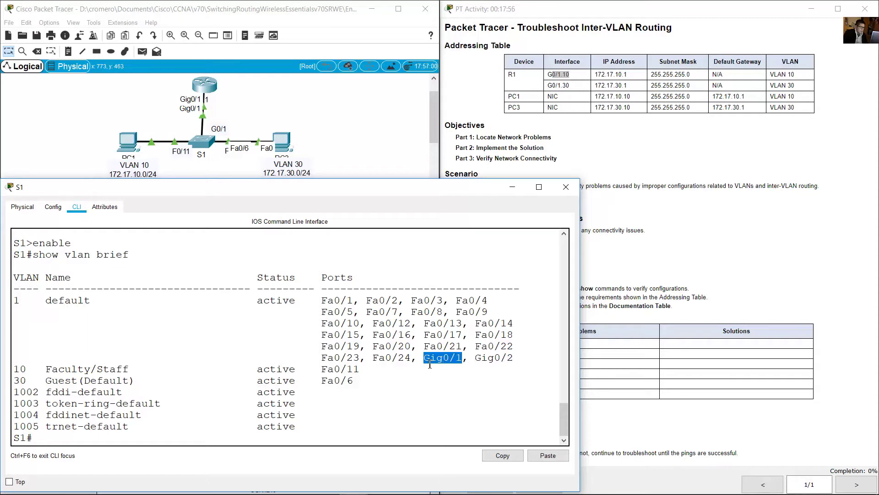
drag(33, 301, 1, 297)
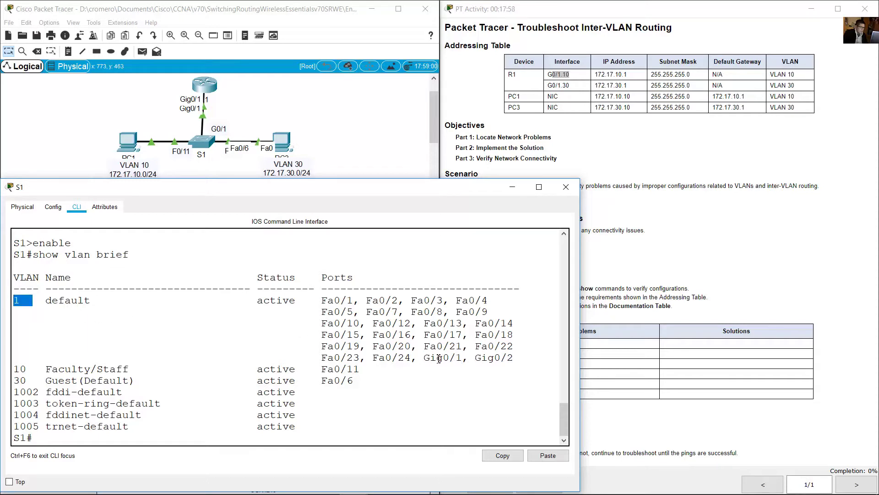
drag(425, 358, 466, 361)
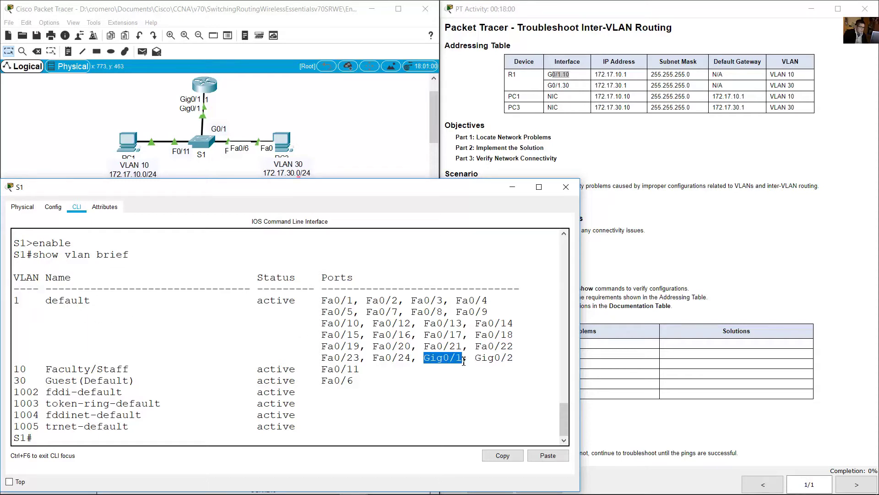
Run show interface trunk on S1 and check its output for trunk ports.
click(400, 402)
text(show interface trunk)
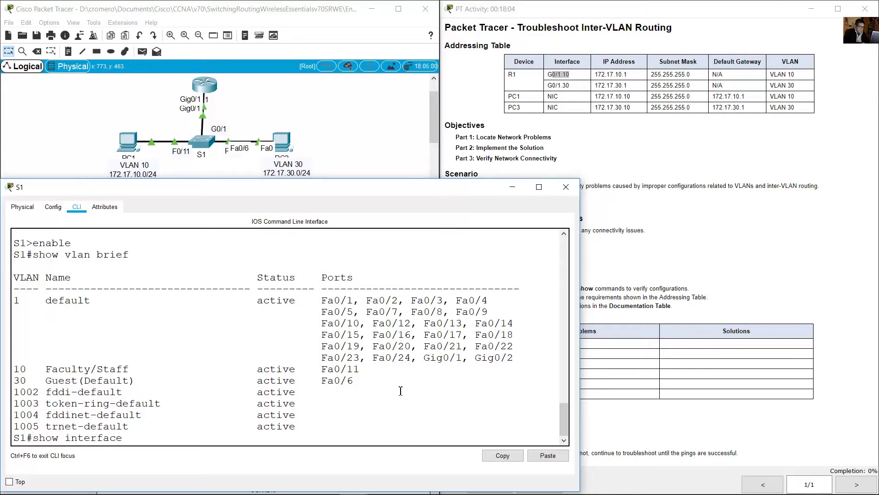
key(Return)
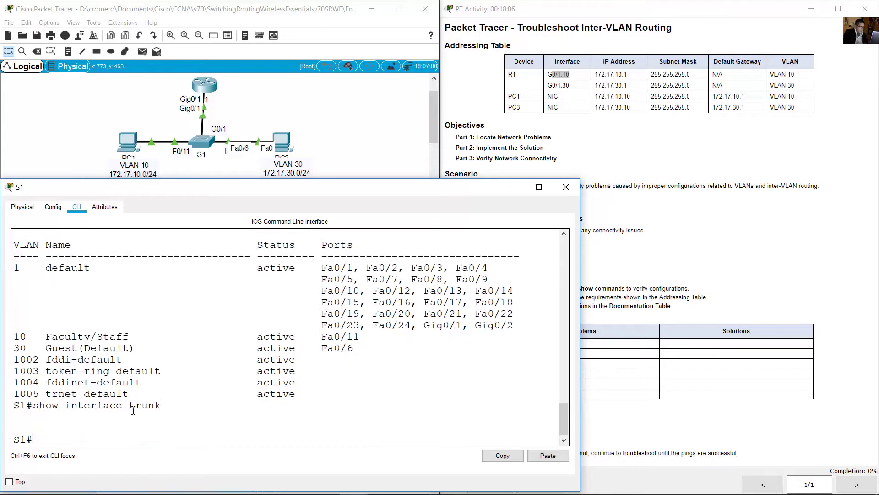
drag(46, 405, 164, 407)
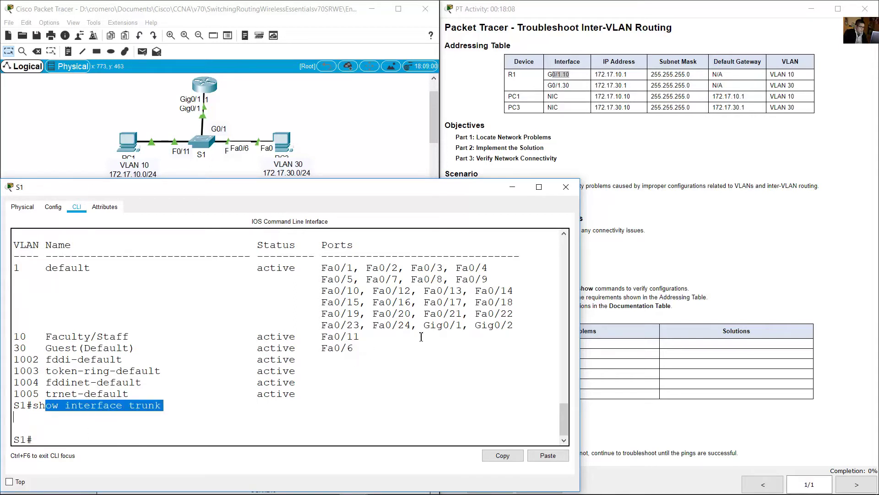
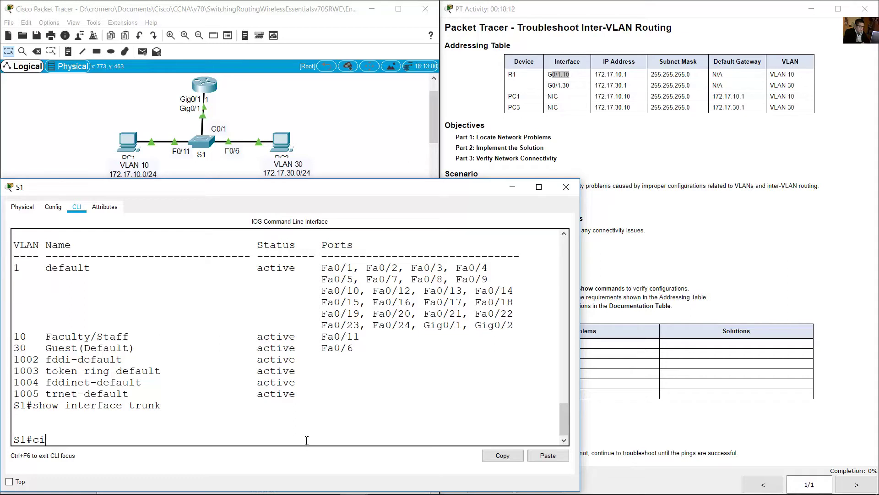
Configure S1's interface g0/1 with switchport mode trunk and return to privileged EXEC mode.
key(BackSpace)
text(onf term)
key(Return)
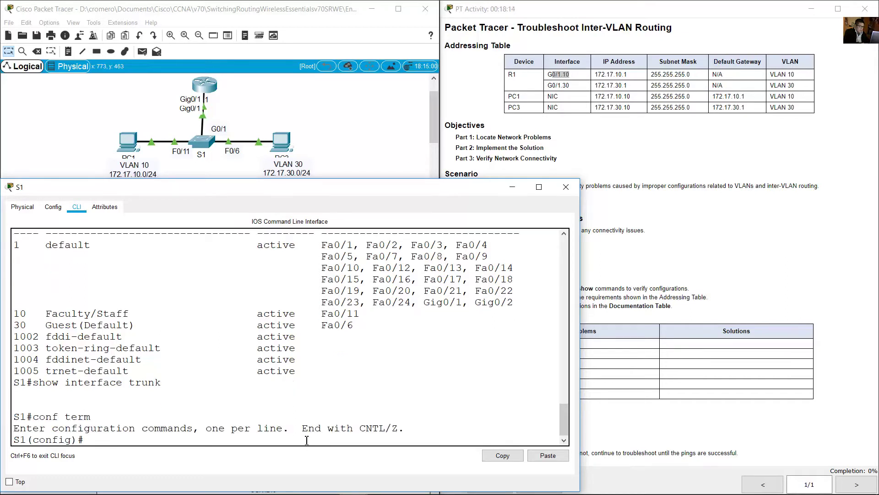
text(int g0/1)
key(Return)
text(switc)
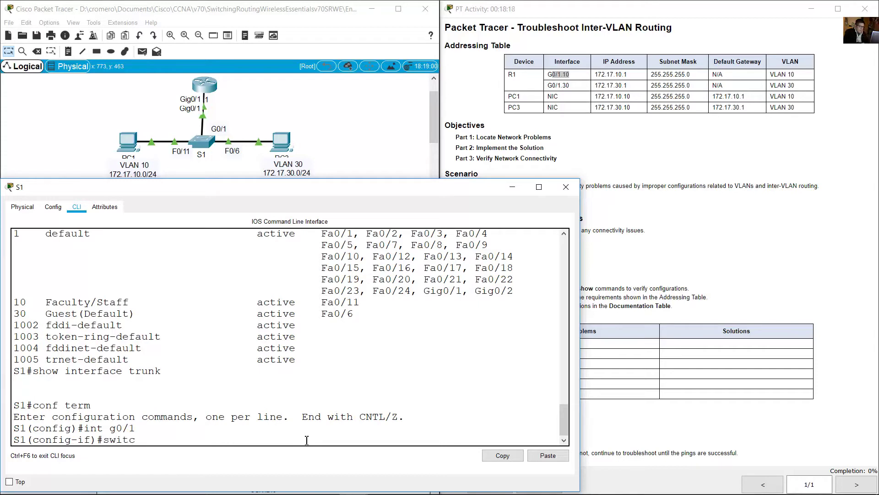
text(hport mode trunk)
key(Return)
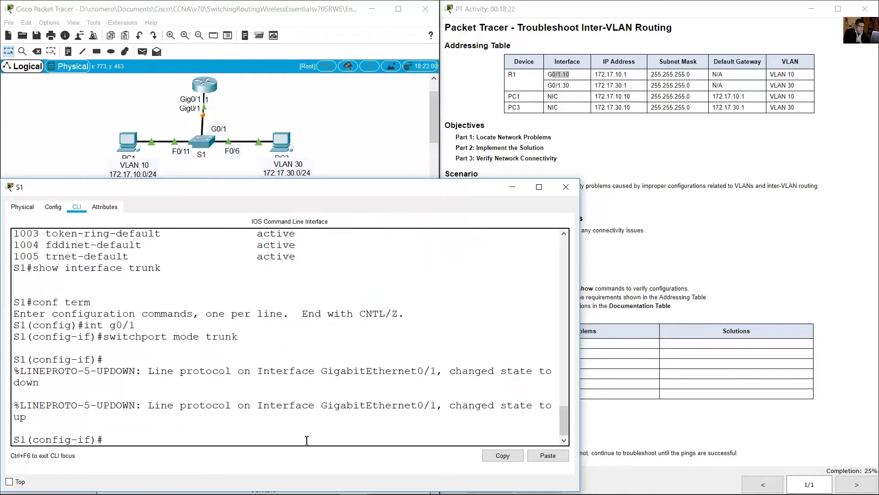
text(end)
key(Return)
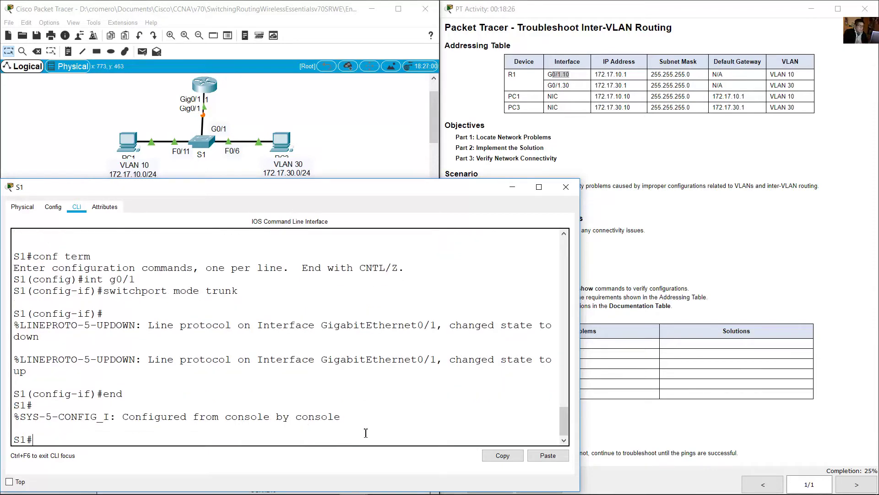
Minimize S1's window and check the status of the link between S1 and R1 in the topology.
click(513, 187)
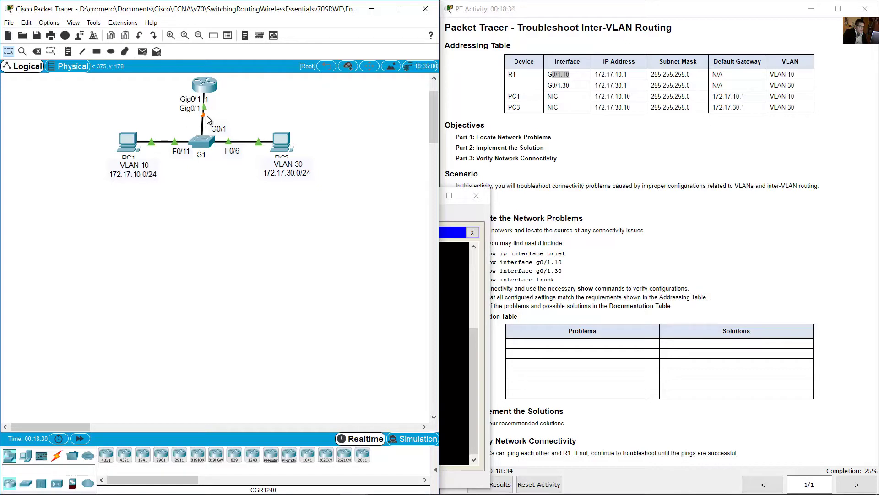
click(590, 186)
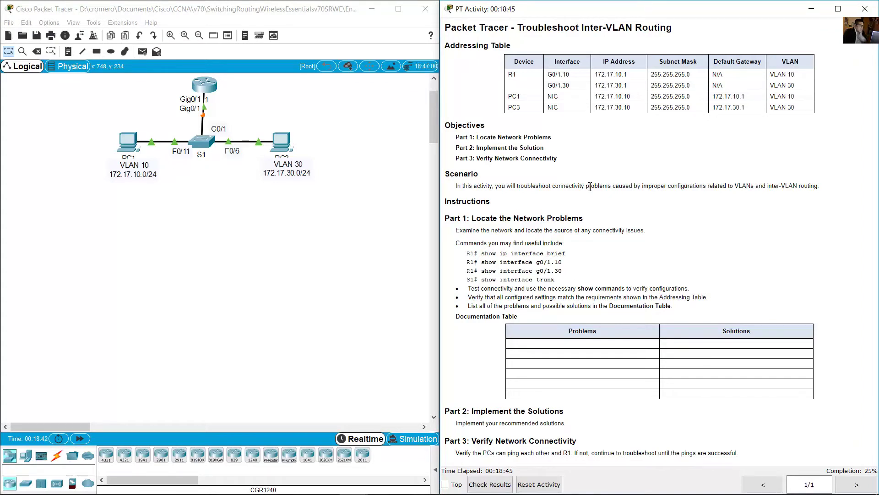
click(333, 253)
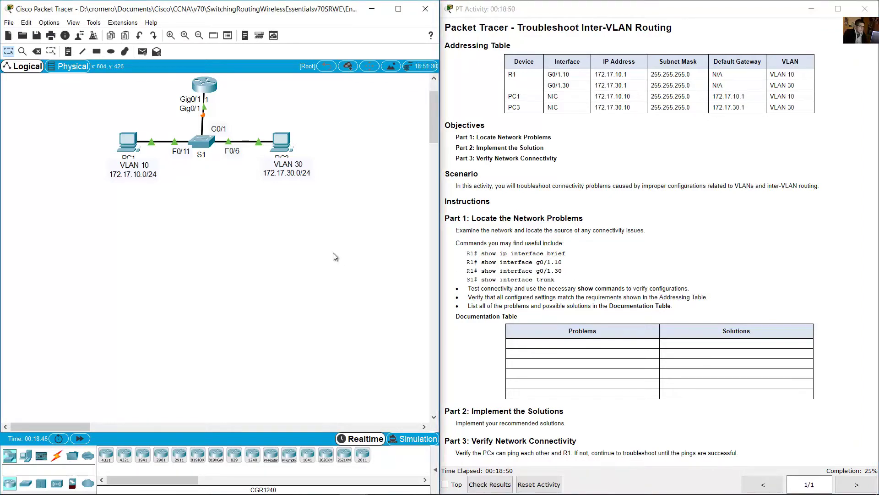
drag(231, 106, 180, 122)
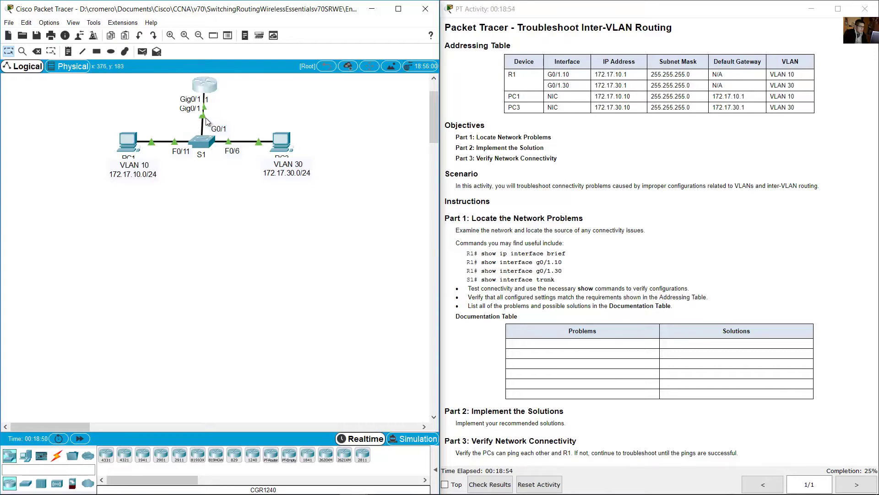
Ping the default gateway 172.17.10.1 again from PC1's command prompt and check the replies.
click(131, 144)
key(Up)
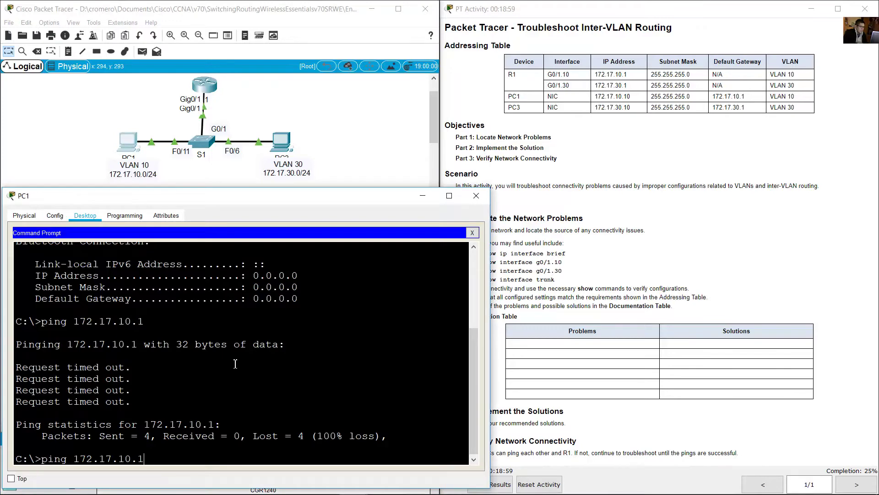
scroll(235, 364, up, 2)
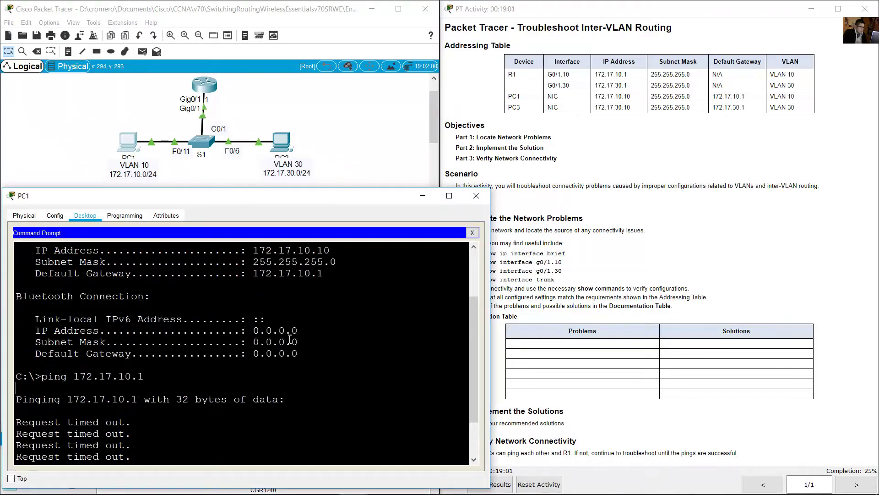
drag(259, 273, 325, 273)
scroll(275, 366, down, 2)
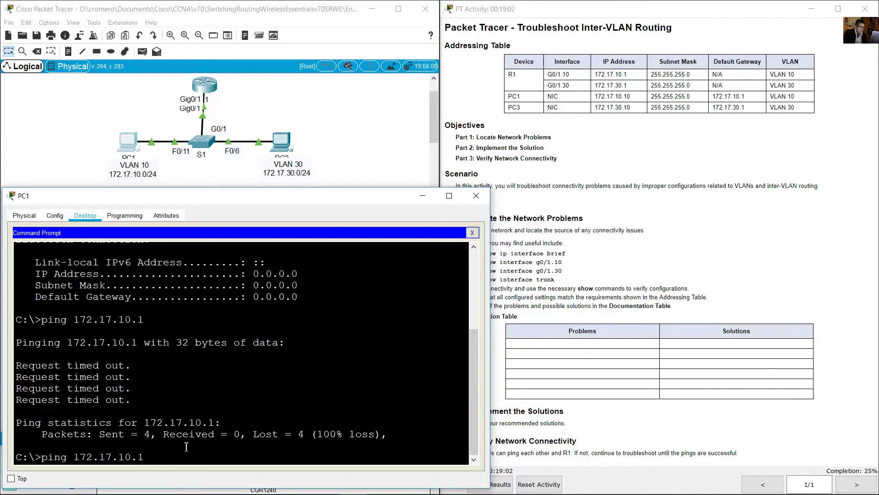
drag(146, 456, 40, 447)
click(106, 120)
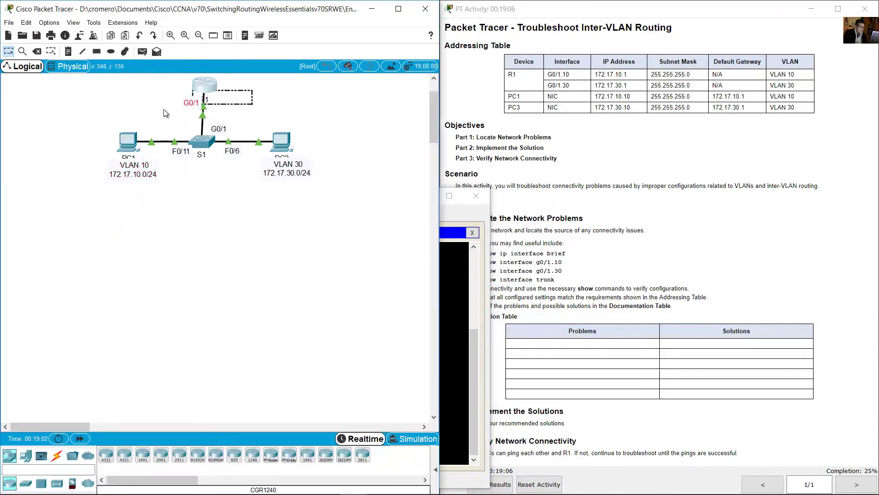
click(128, 142)
click(239, 395)
key(Return)
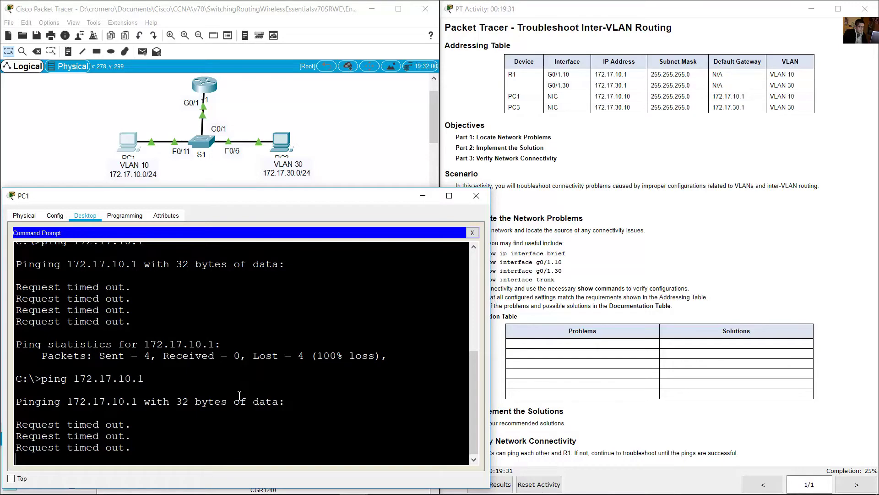
drag(15, 364, 131, 403)
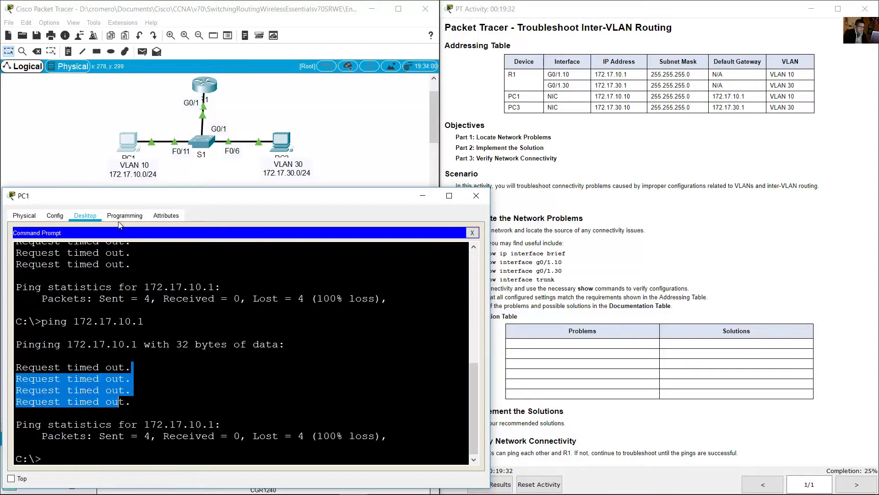
Return to the topology, open R1's command line interface and enlarge its window.
click(88, 128)
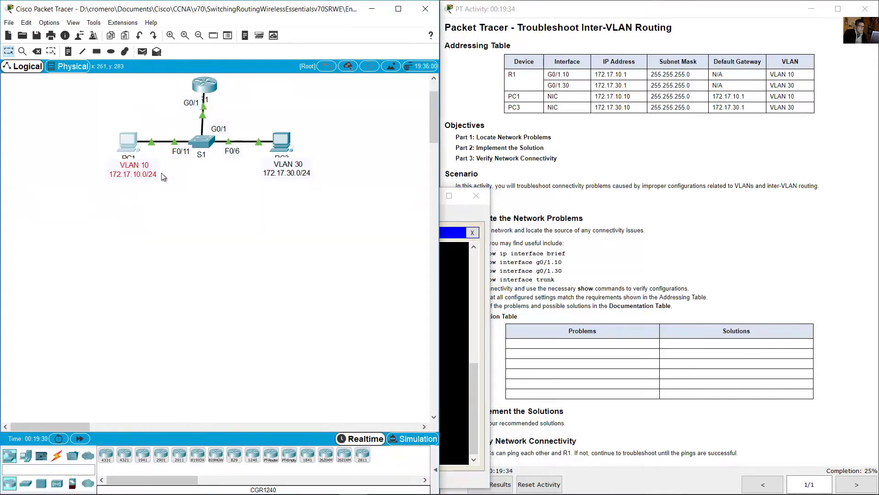
drag(212, 211, 189, 154)
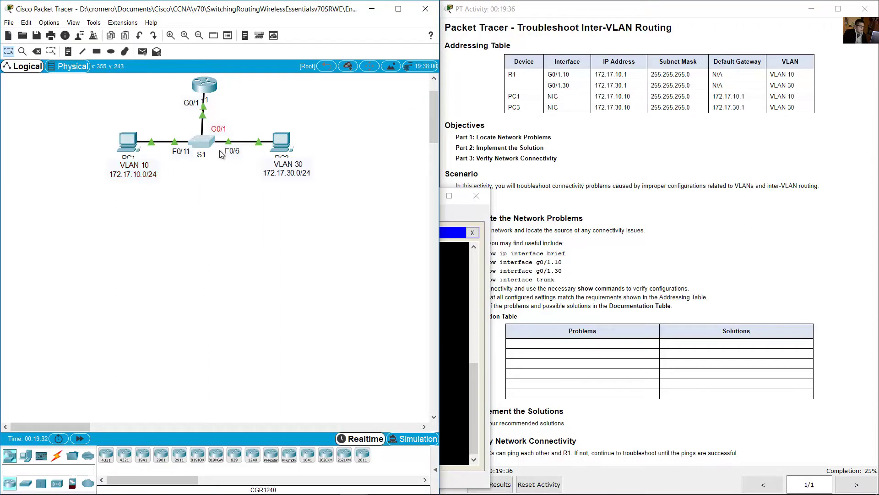
drag(251, 98, 187, 90)
drag(261, 108, 207, 79)
click(205, 85)
drag(382, 113, 102, 230)
click(82, 241)
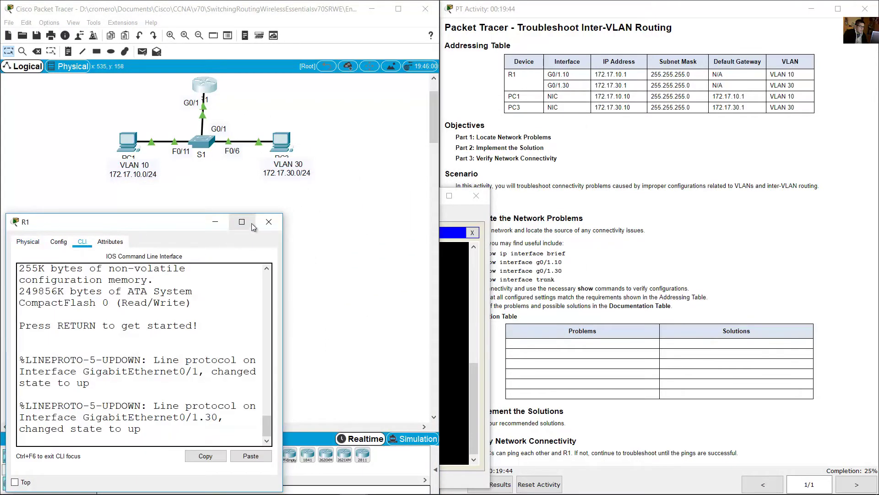
drag(285, 214, 525, 190)
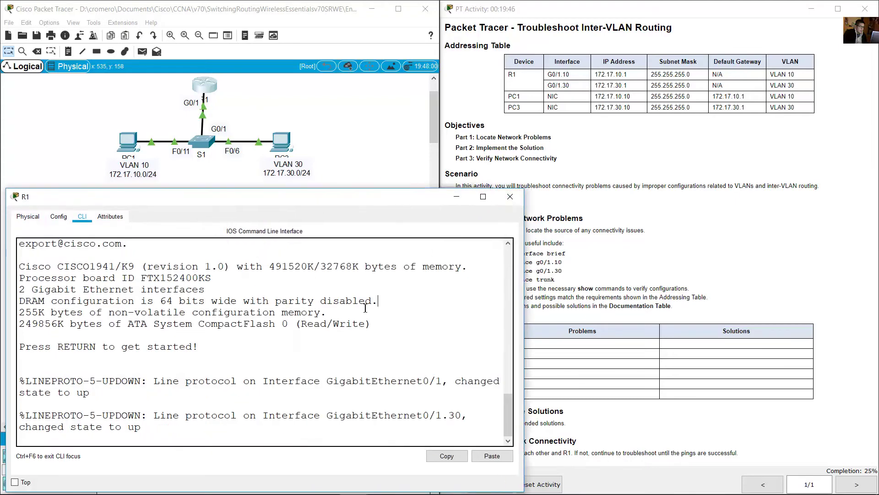
Enter privileged EXEC mode on R1, run show ip int brief and widen the window so each interface fits on one line.
key(Return)
text(e)
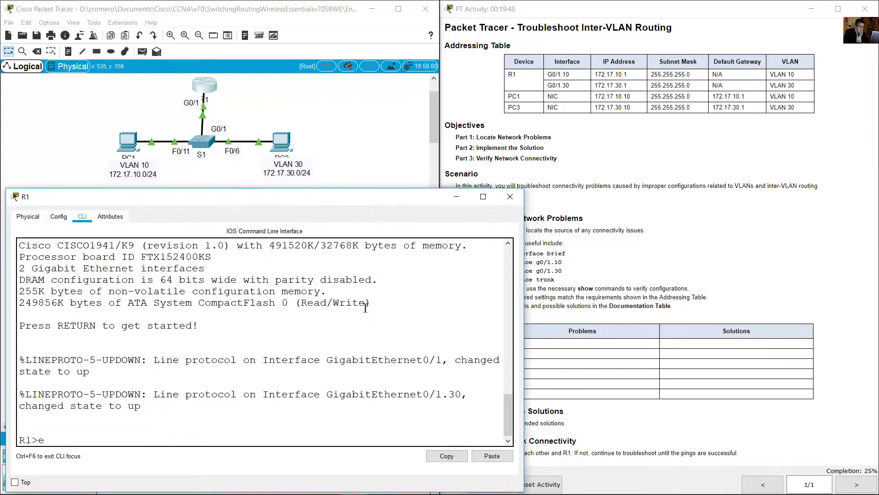
text(n)
key(Return)
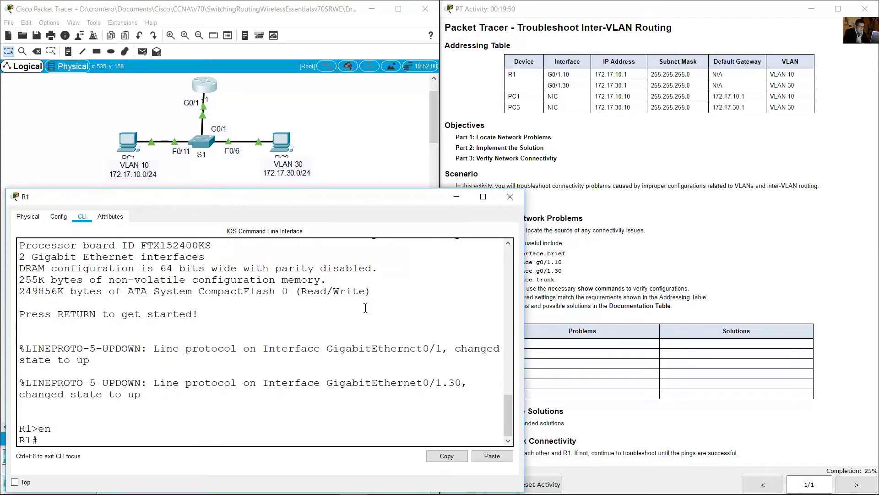
text(show ip int brief)
key(Return)
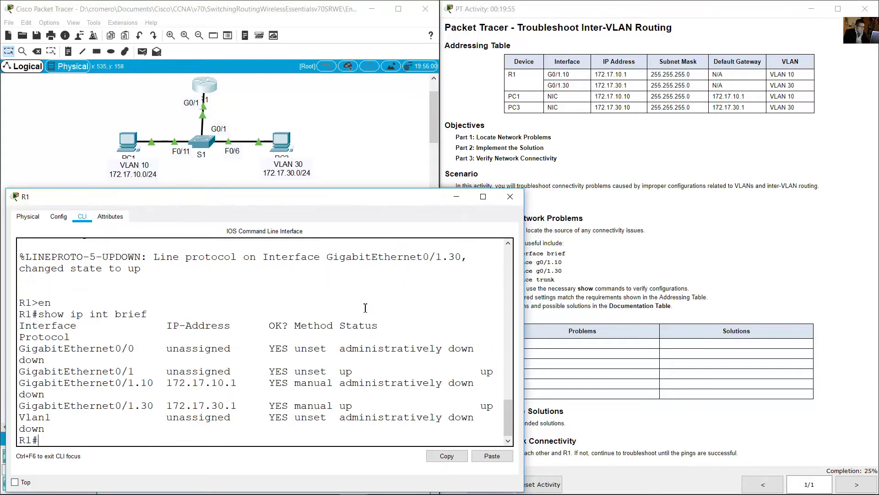
drag(524, 305, 655, 303)
drag(51, 357, 148, 357)
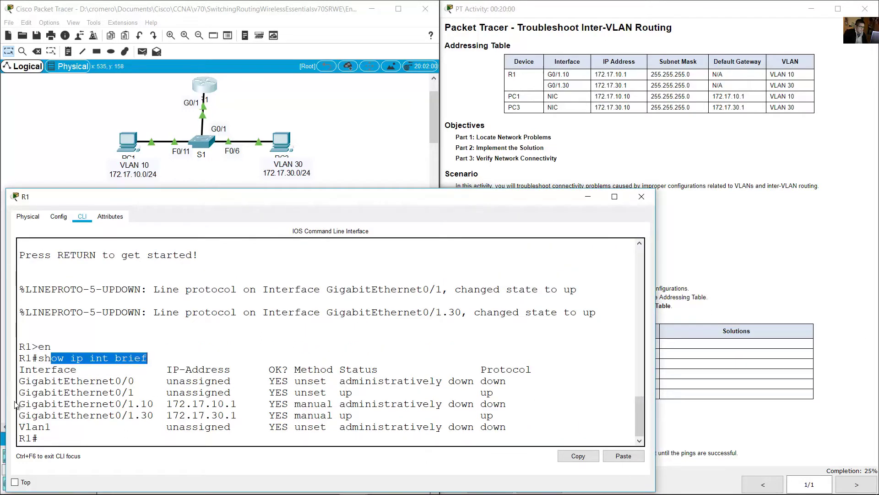
Compare the IP address of R1's G0/1.10 with the Addressing Table and check the subinterface's status.
drag(19, 404, 155, 404)
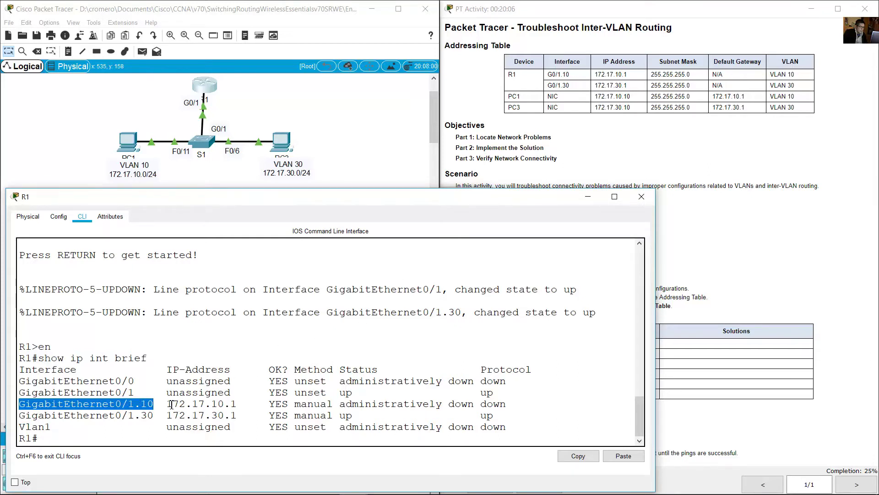
drag(168, 403, 237, 404)
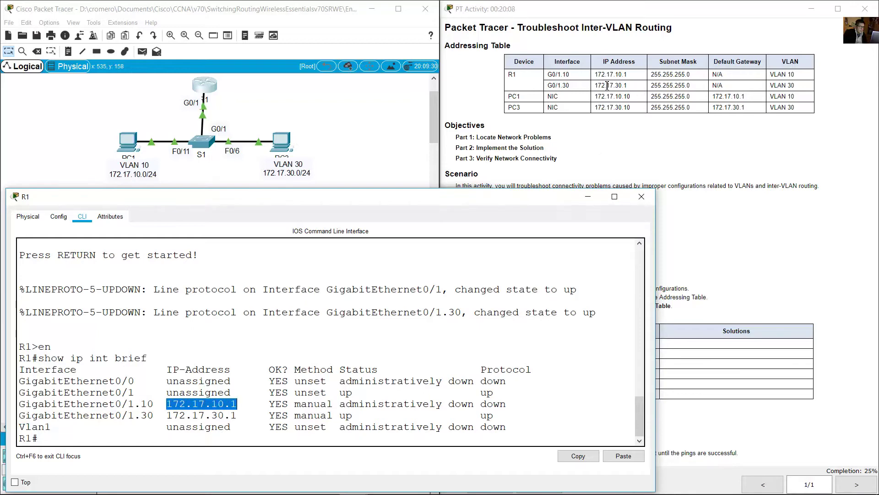
click(597, 75)
drag(552, 74, 628, 76)
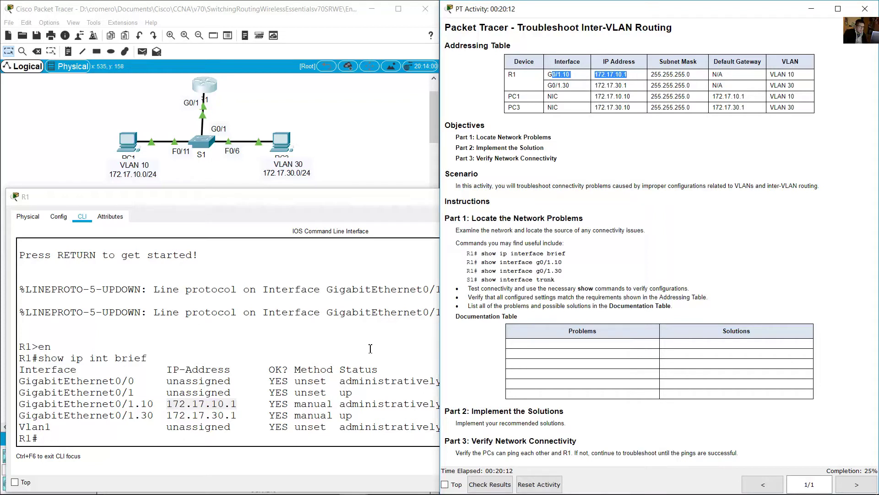
click(314, 381)
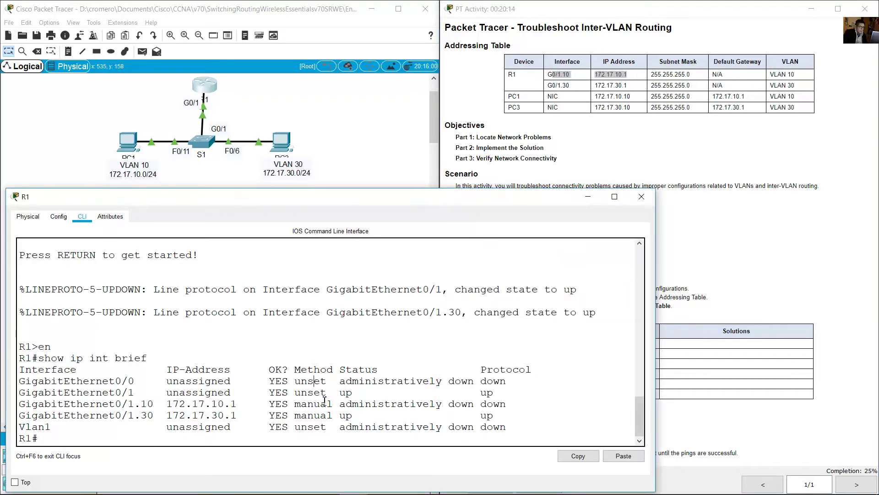
drag(346, 404, 475, 405)
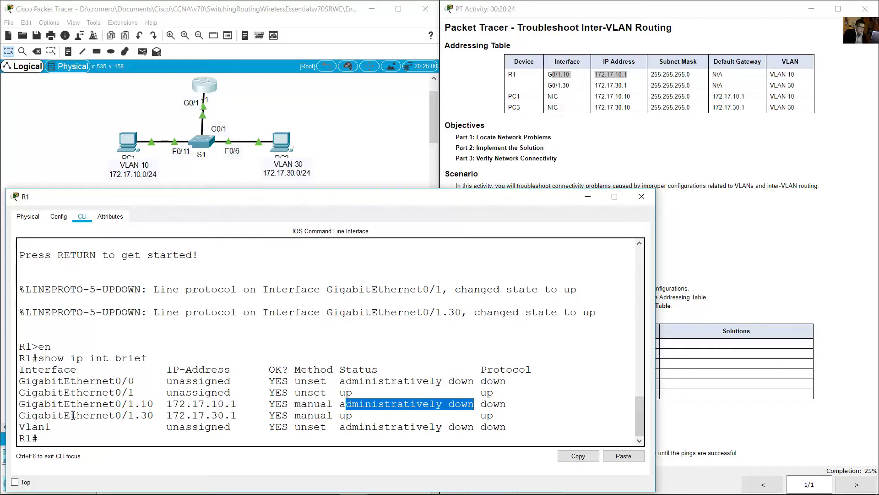
Compare the IP address of R1's G0/1.30 with the Addressing Table and check its status and protocol.
drag(20, 415, 243, 415)
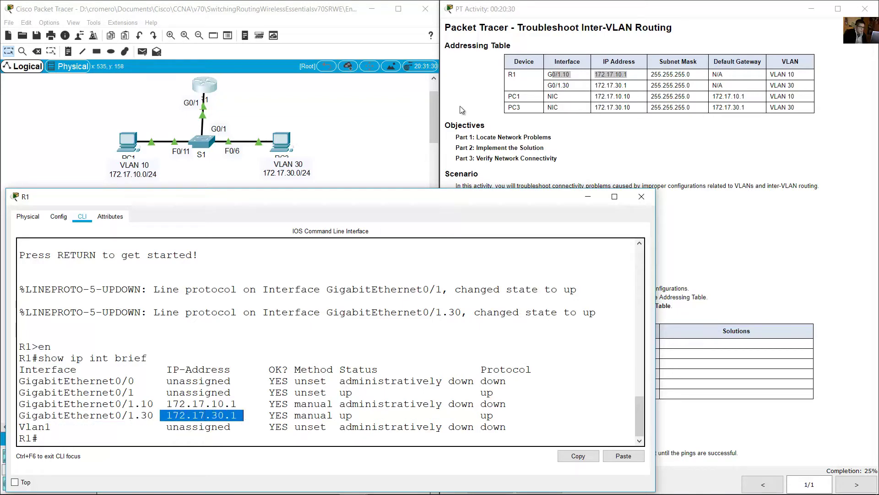
click(531, 85)
drag(551, 85, 631, 90)
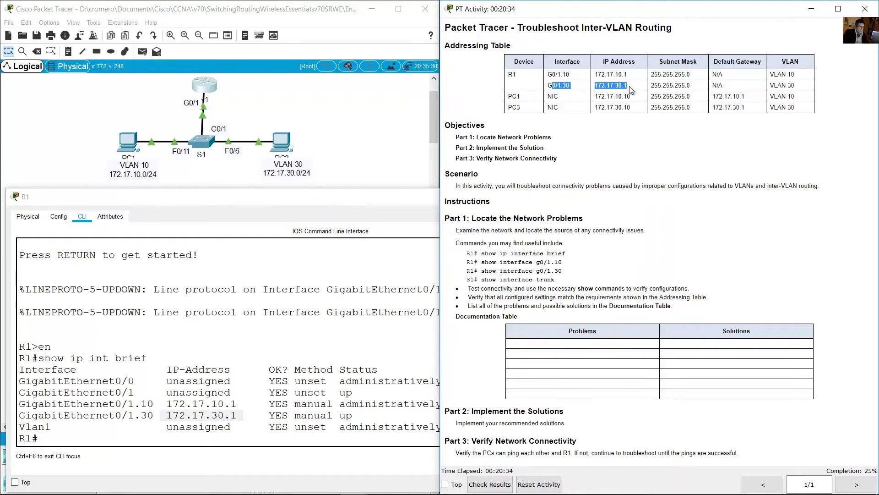
click(296, 487)
drag(340, 415, 495, 417)
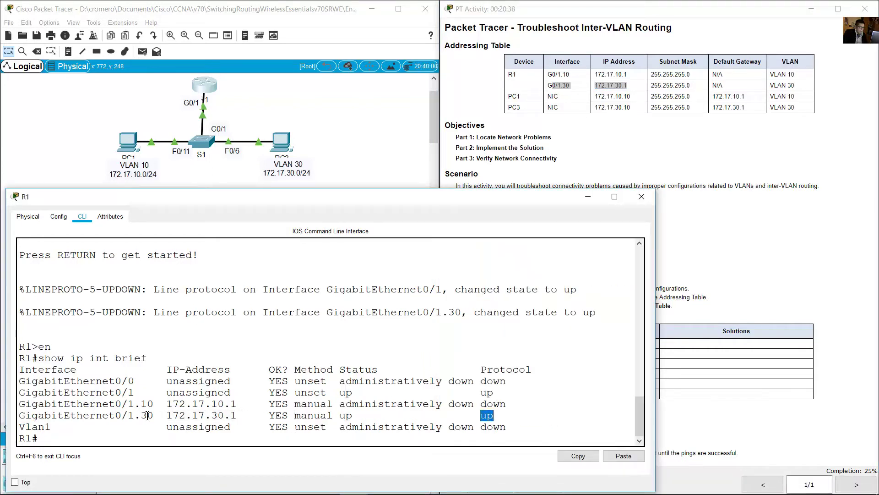
Check the status and protocol of R1's physical interface G0/1 against the status of subinterface G0/1.10.
drag(27, 392, 134, 392)
drag(347, 393, 376, 393)
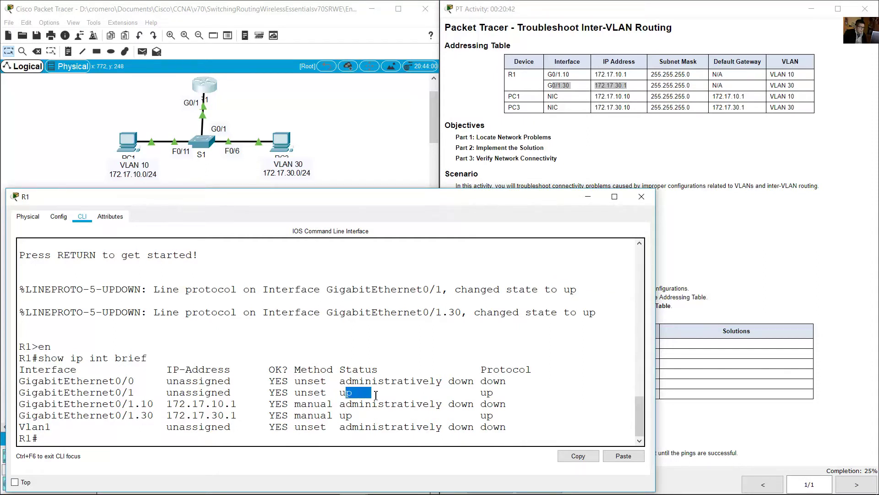
double_click(493, 392)
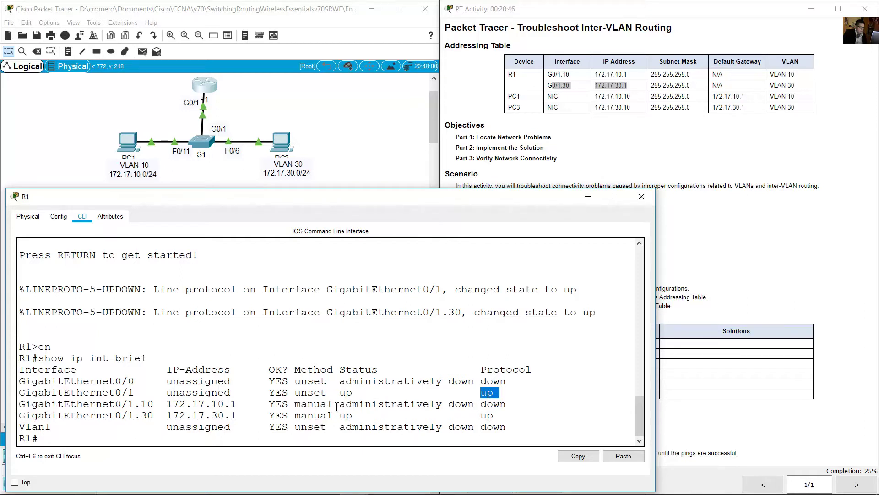
drag(339, 404, 471, 408)
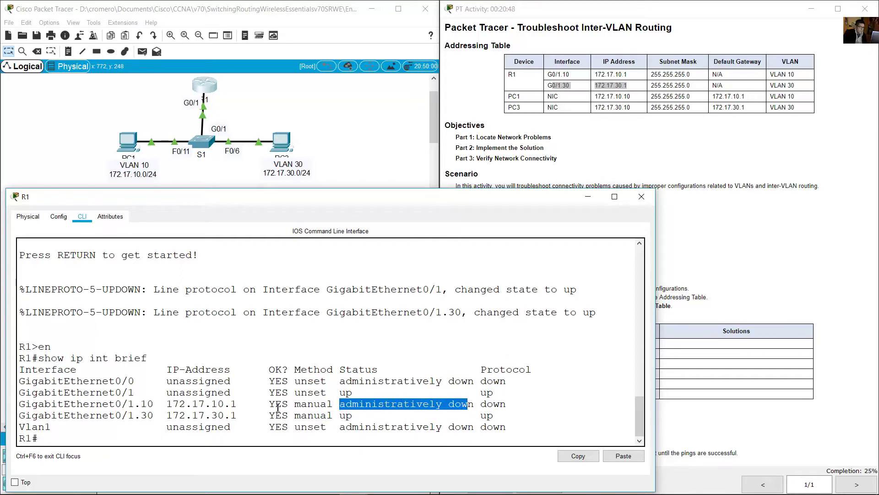
drag(116, 404, 147, 405)
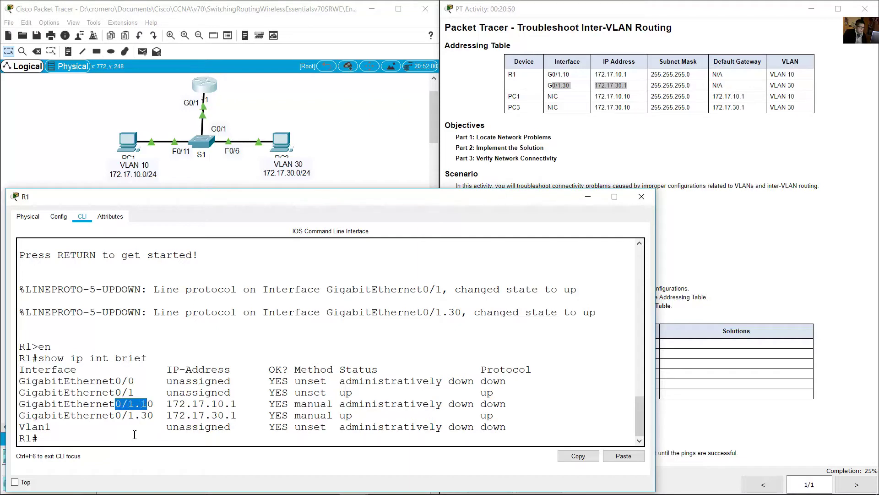
Enable R1's subinterface g0/1.10 with no shutdown and check the resulting line protocol message.
click(134, 434)
text(conf )
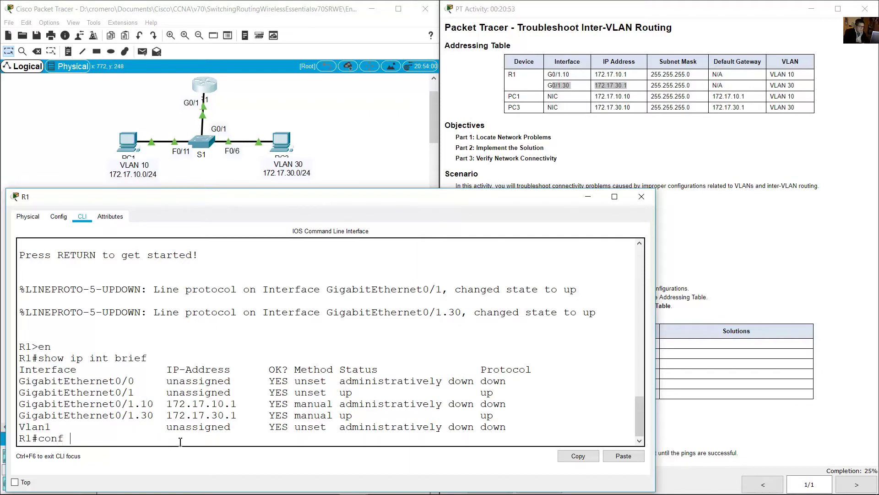
text(term)
key(Return)
text(int f)
key(BackSpace)
text(g0/1.1)
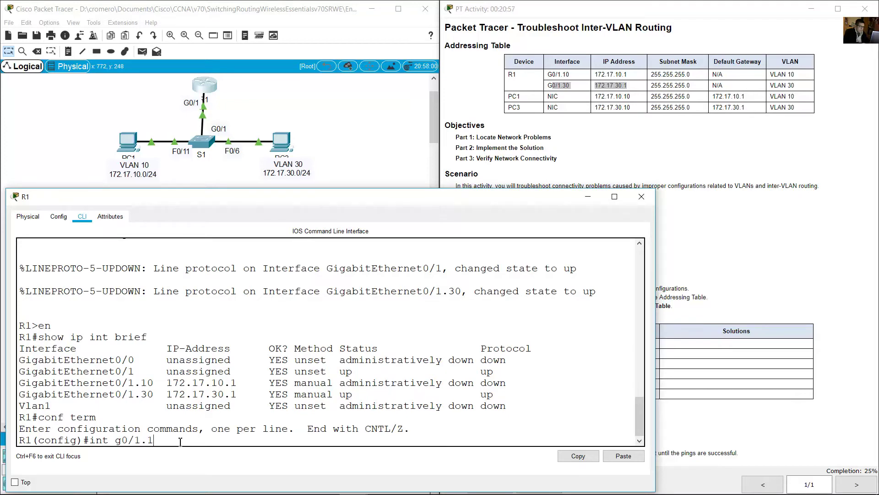
text(0)
key(Return)
text(no sh)
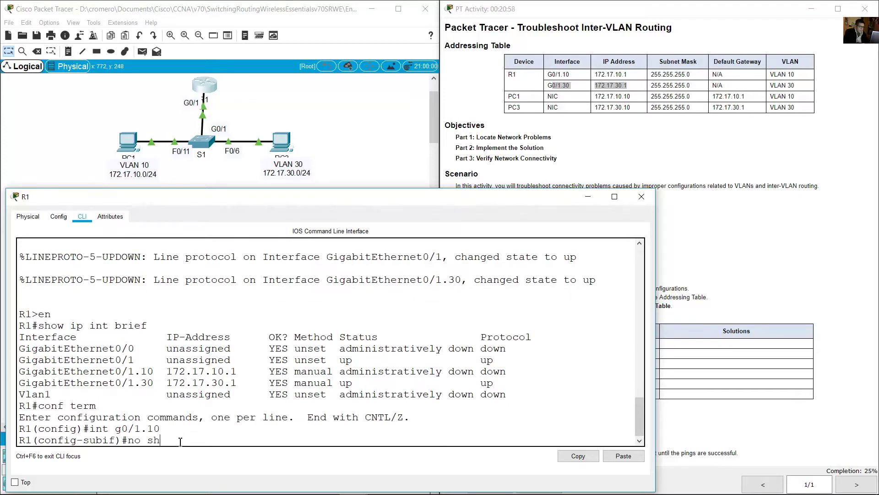
text(utdown)
key(Return)
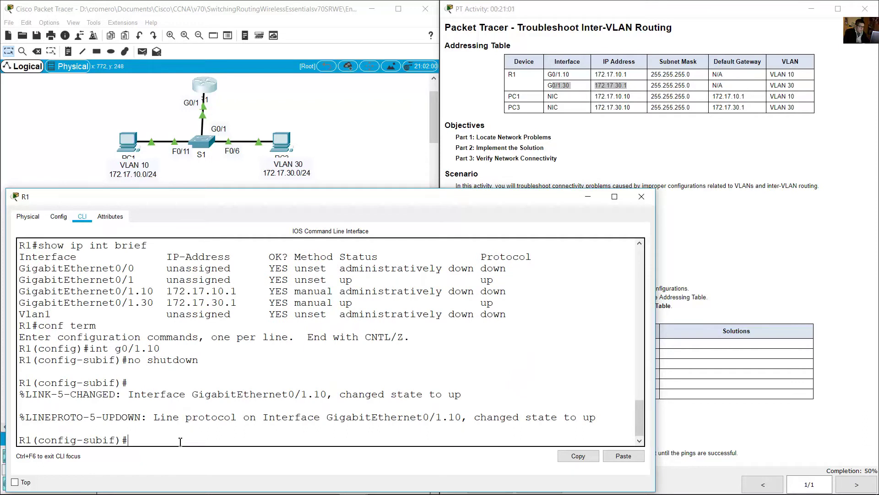
drag(403, 418, 610, 424)
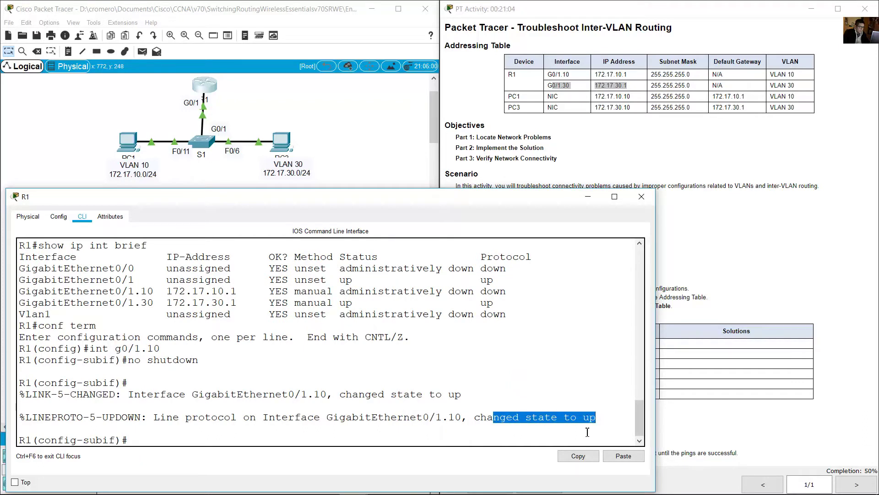
click(547, 443)
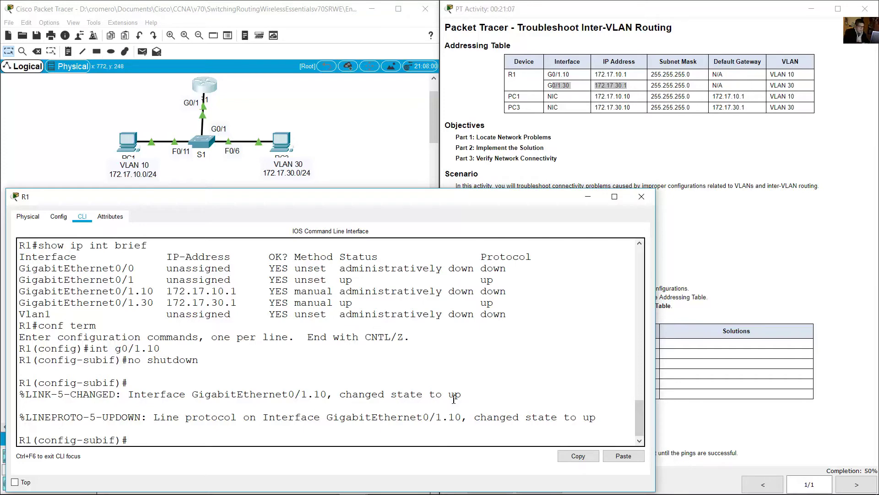
Leave configuration mode on R1, rerun show ip int brief and check the status of G0/1.
text(end)
key(Return)
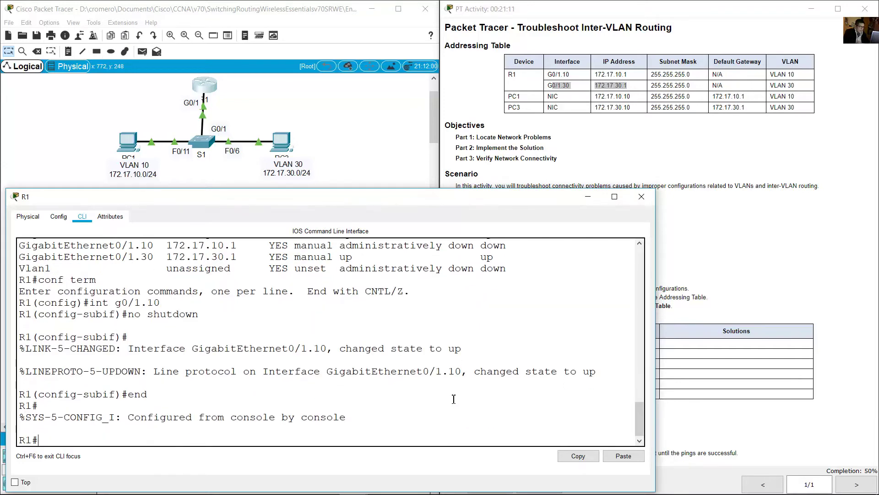
key(Up)
key(Up)
key(Return)
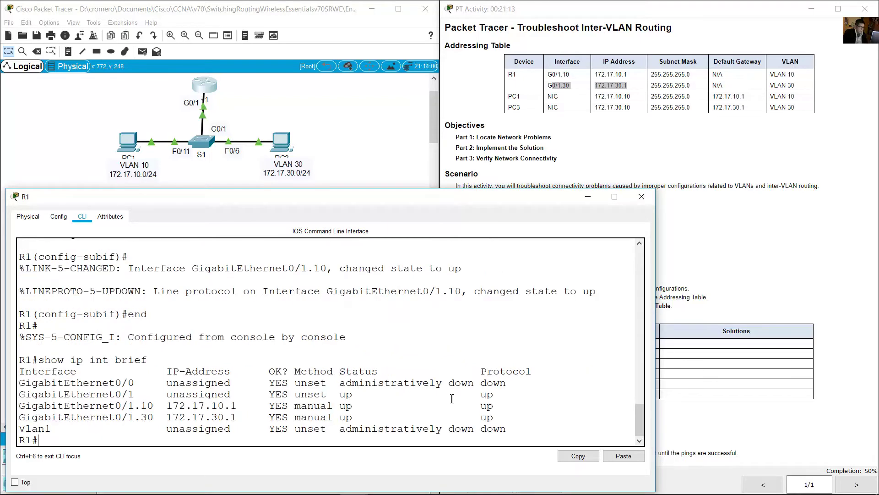
drag(342, 393, 520, 393)
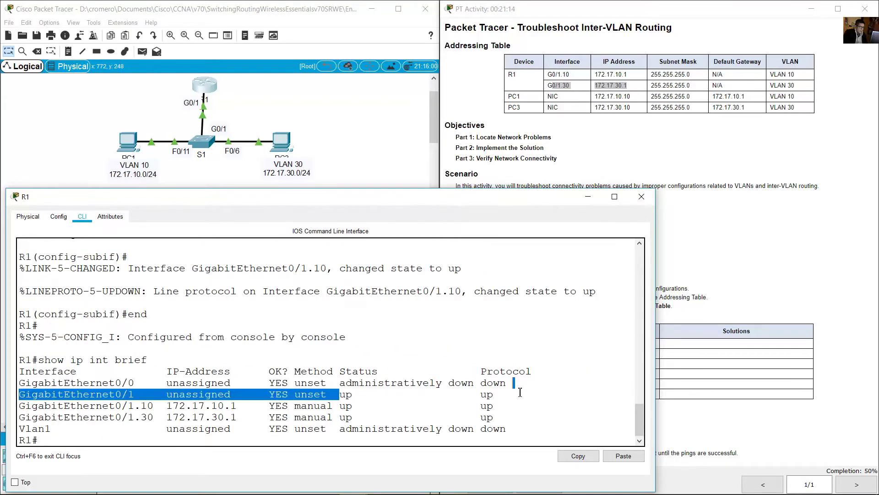
Check the status and protocol of R1's subinterfaces G0/1.10 and G0/1.30 in the interface summary.
drag(342, 408, 453, 409)
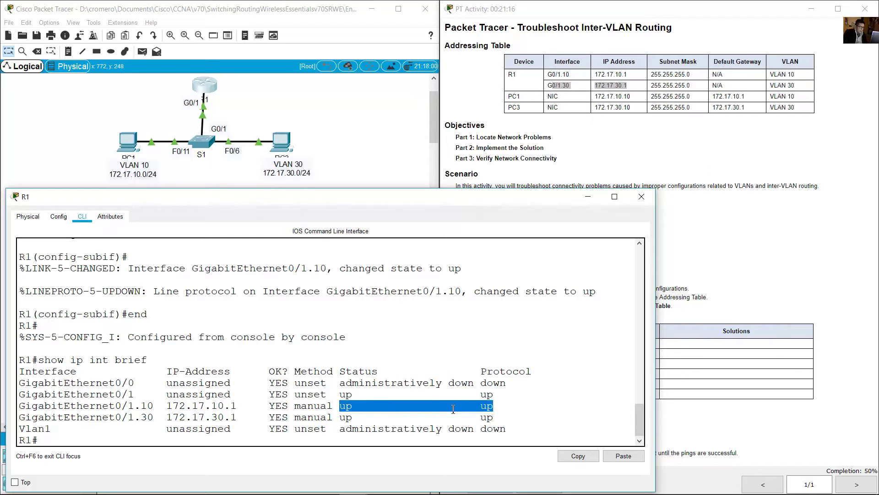
drag(346, 418, 500, 417)
click(428, 408)
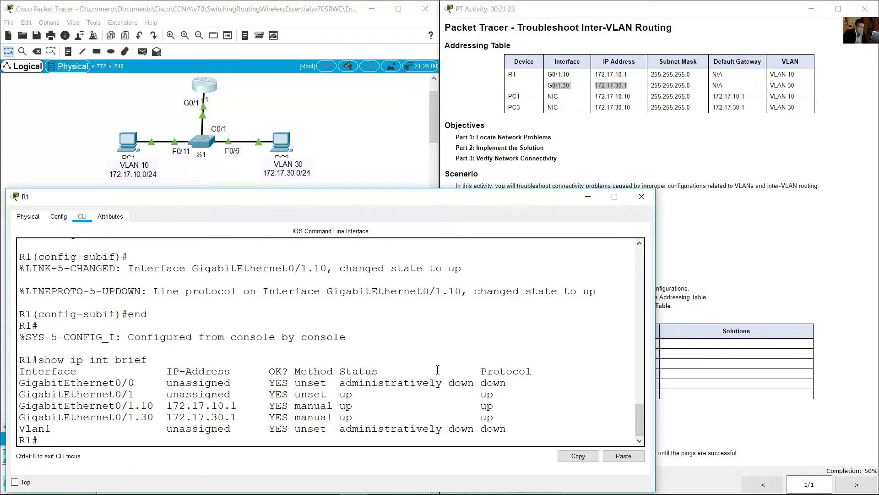
Display the details of R1's subinterface with show interface g0/1.10, as suggested in the activity instructions.
click(710, 256)
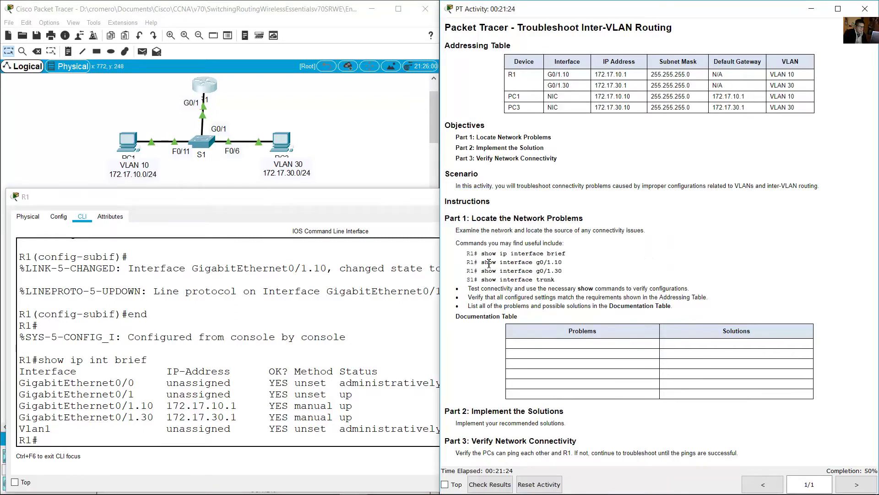
drag(480, 262, 567, 264)
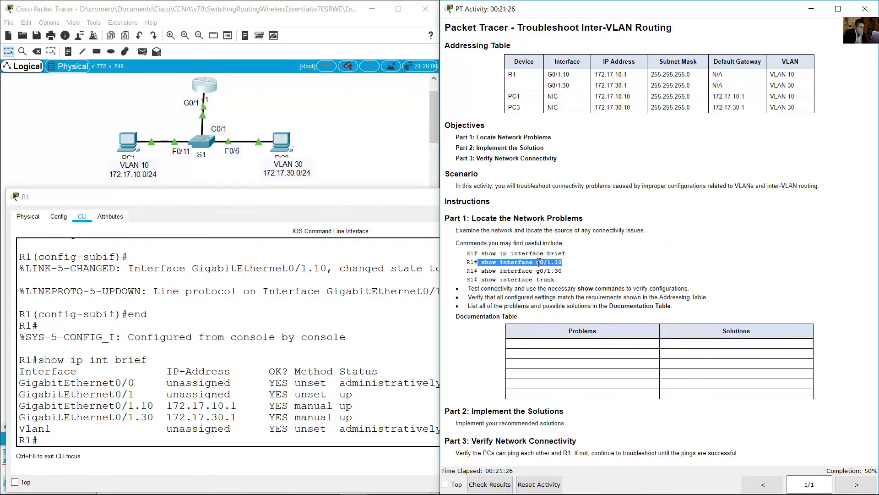
click(241, 406)
text(s)
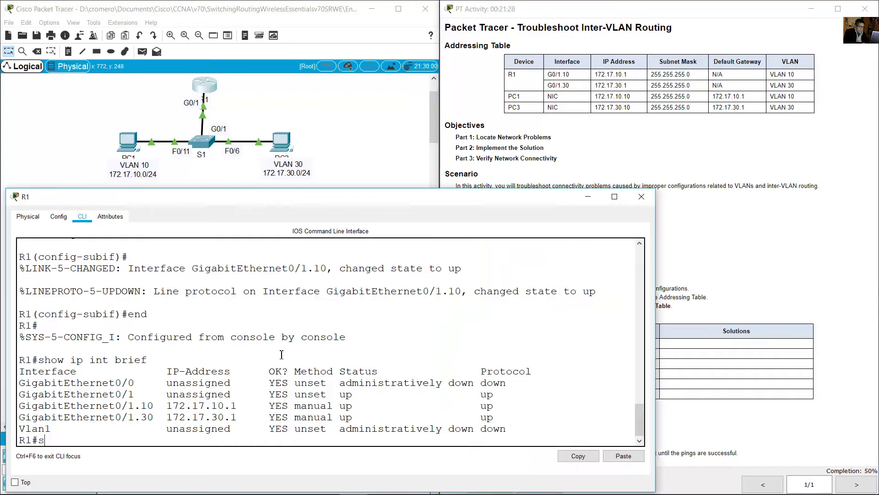
text(how interface g0/)
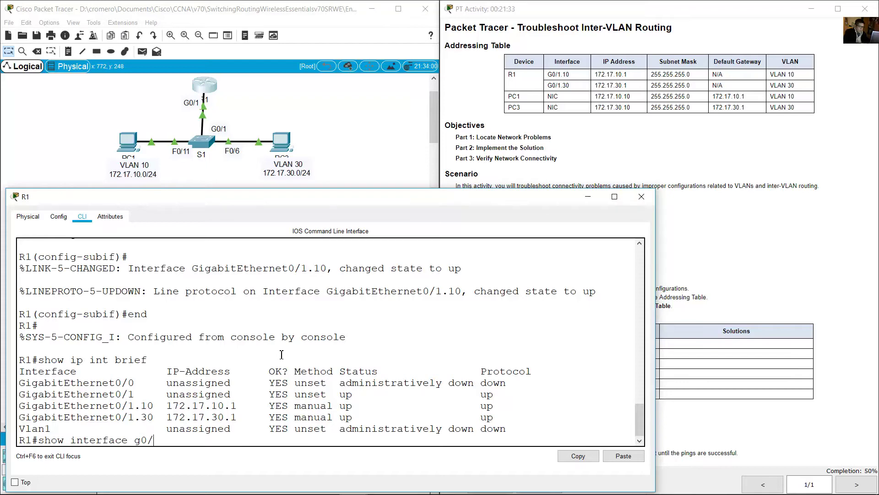
text(1.10)
key(Return)
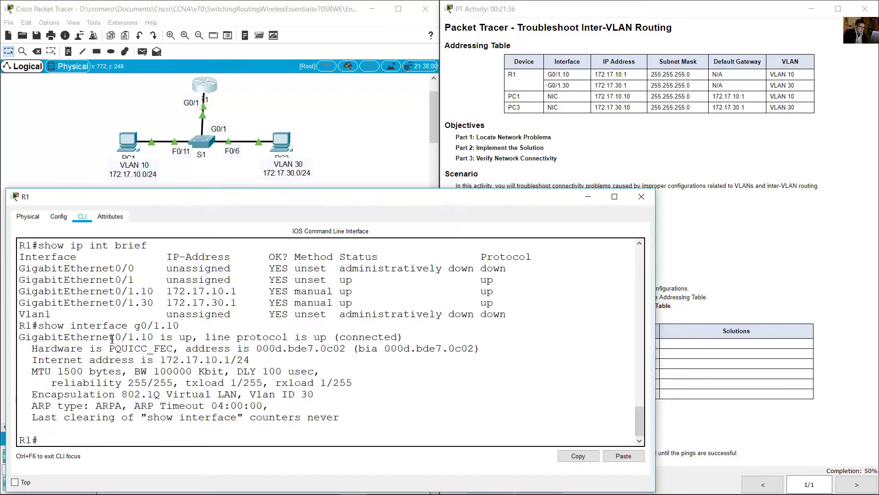
Check G0/1.10's line protocol and compare its IP address and prefix length with the Addressing Table's subnet mask.
drag(43, 340, 192, 340)
drag(296, 338, 320, 338)
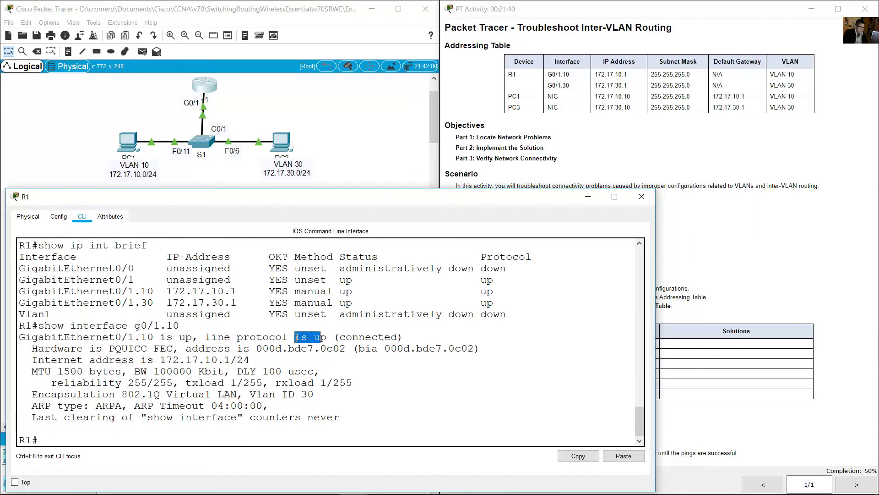
drag(95, 360, 237, 361)
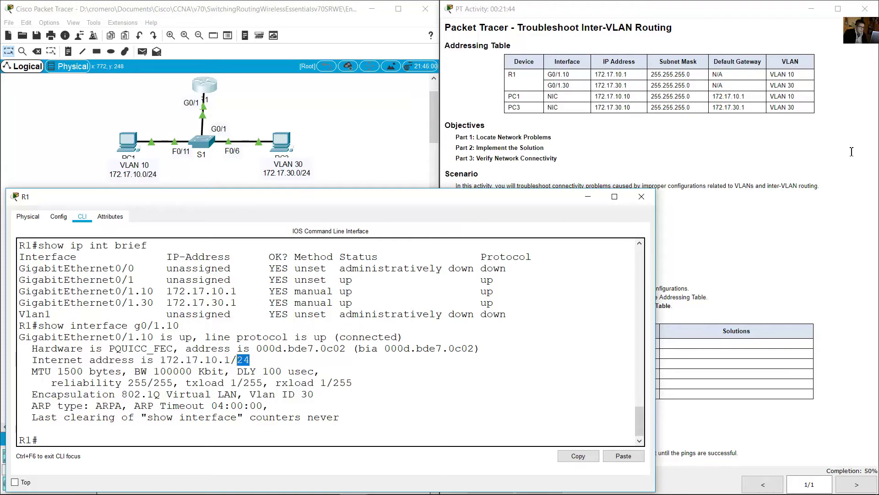
click(658, 76)
drag(655, 75, 700, 78)
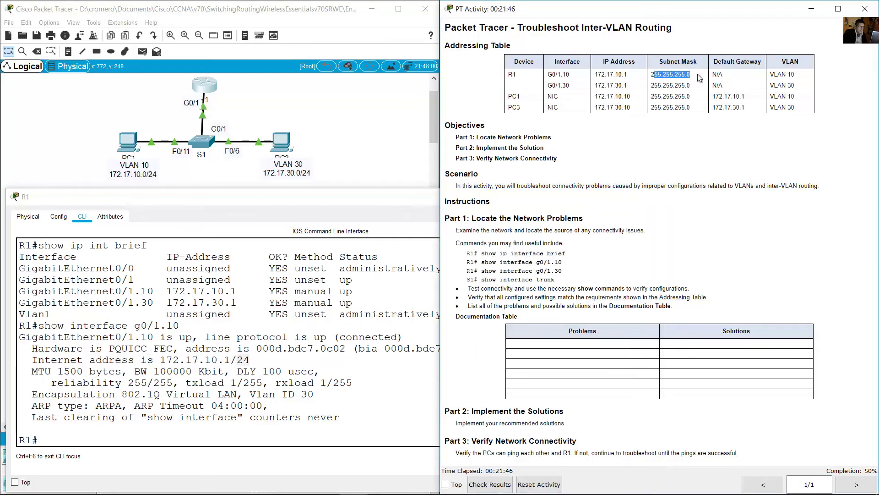
click(238, 364)
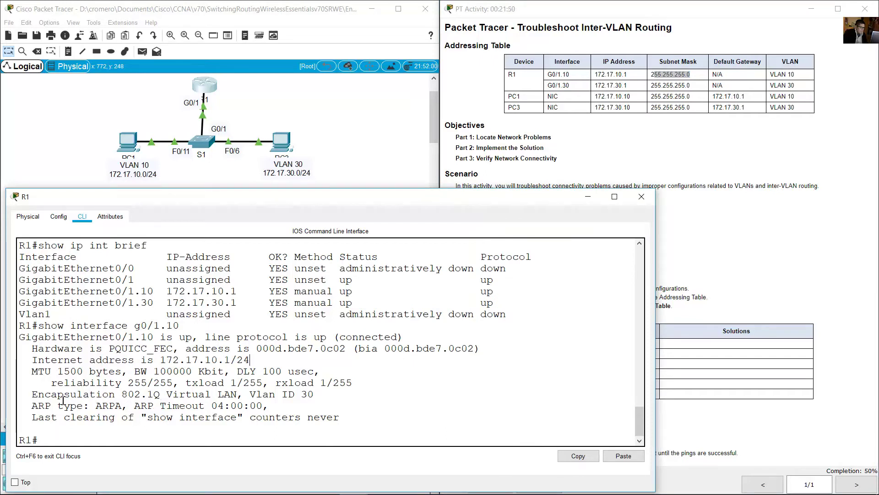
Compare the encapsulation VLAN ID of G0/1.10 with the VLAN assigned to it in the Addressing Table.
drag(38, 395, 315, 395)
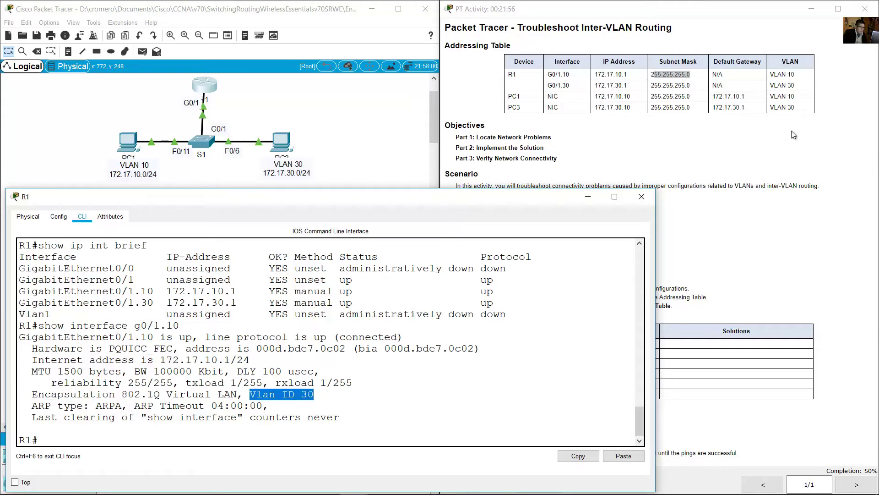
click(813, 127)
drag(774, 75, 802, 76)
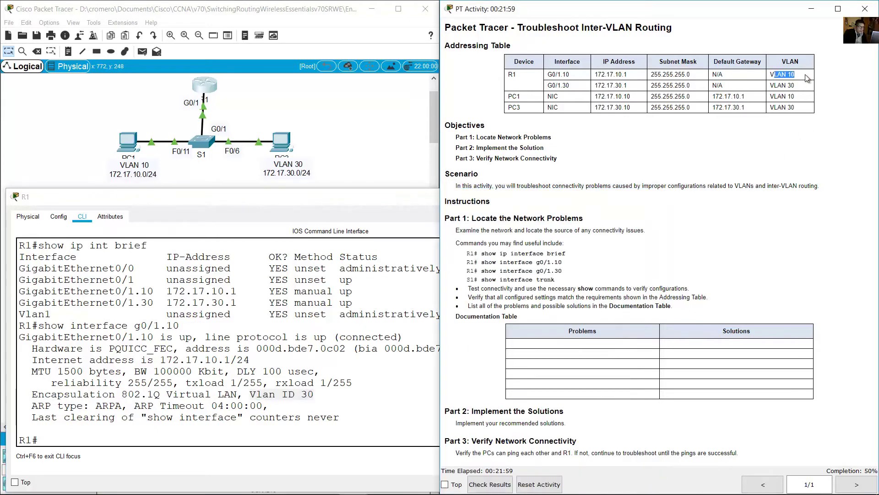
click(362, 441)
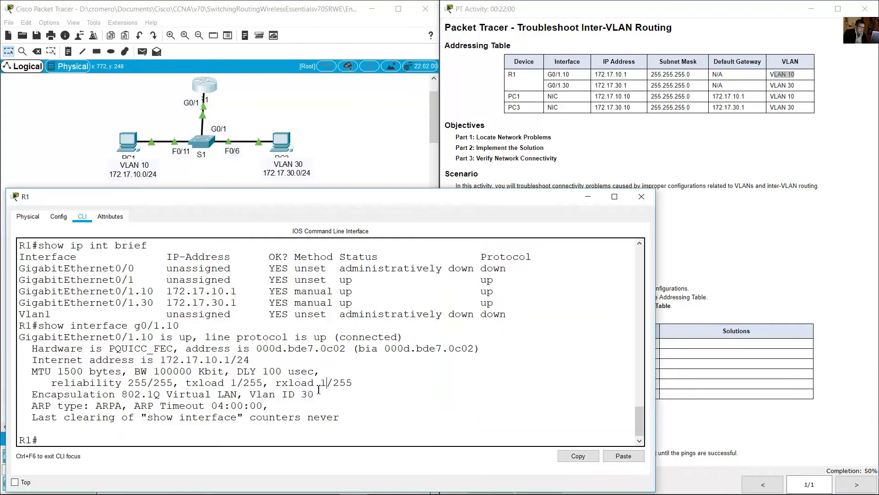
drag(250, 395, 328, 395)
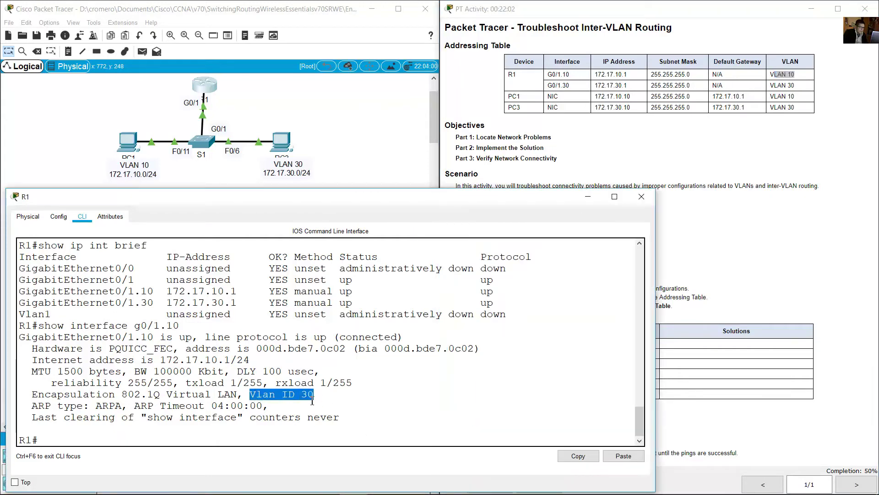
click(255, 397)
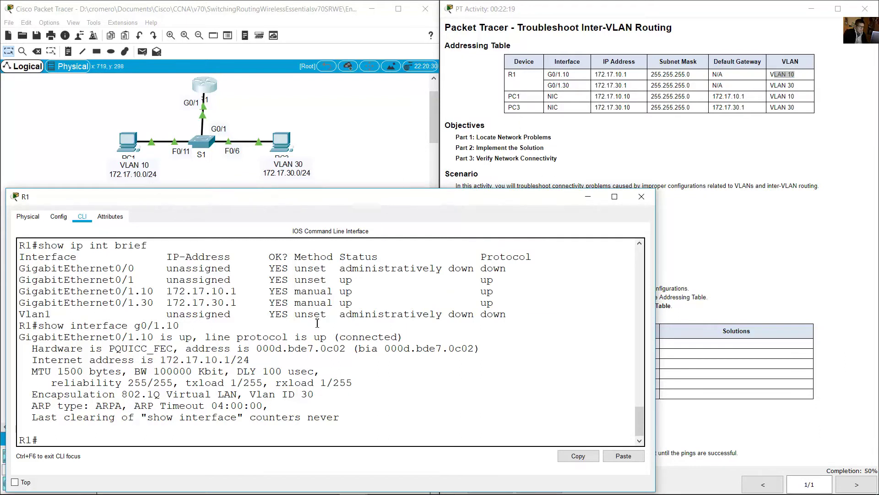
Display the details of R1's other subinterface with show interface g0/1.30.
key(Up)
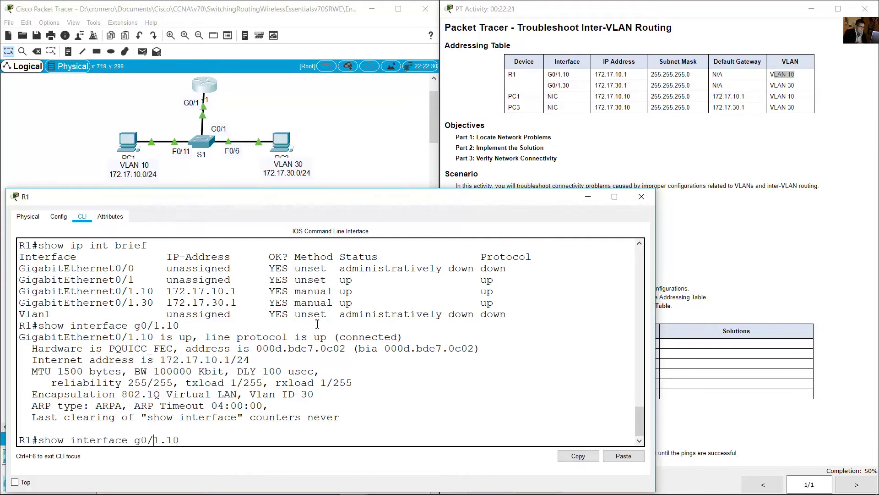
key(Left)
key(Left)
key(BackSpace)
text(3)
key(Return)
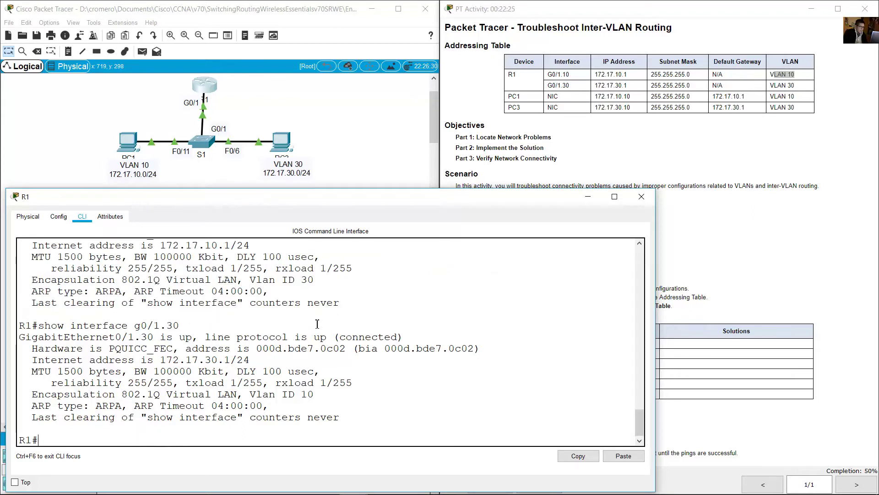
Check G0/1.30's status and line protocol, and compare its IP address and prefix with the Addressing Table.
drag(122, 338, 155, 338)
click(195, 340)
double_click(192, 338)
double_click(319, 338)
drag(160, 360, 257, 355)
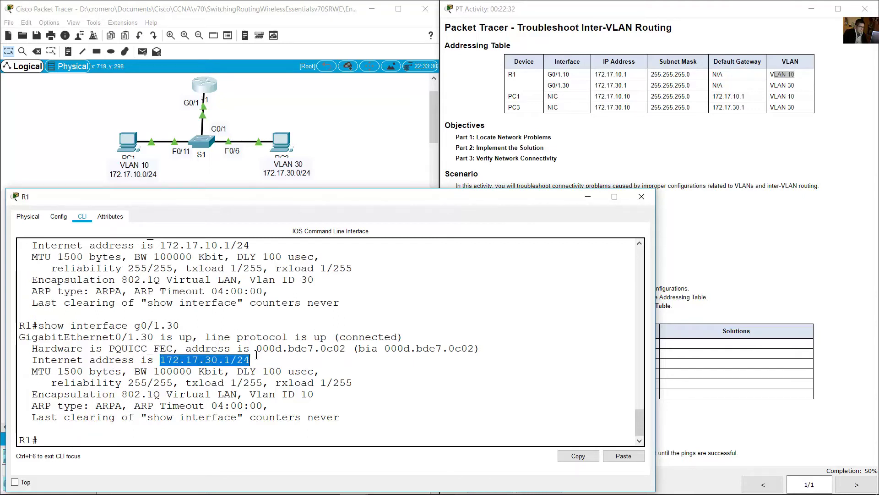
click(653, 94)
drag(652, 88, 692, 89)
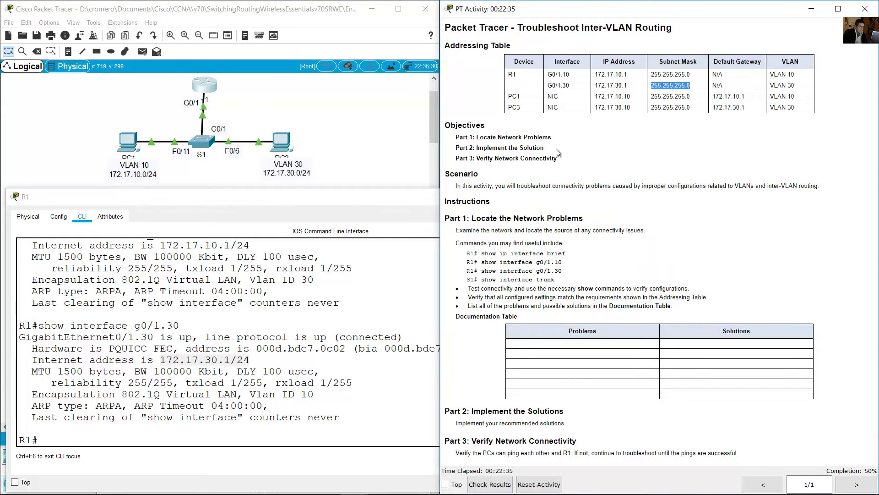
click(222, 390)
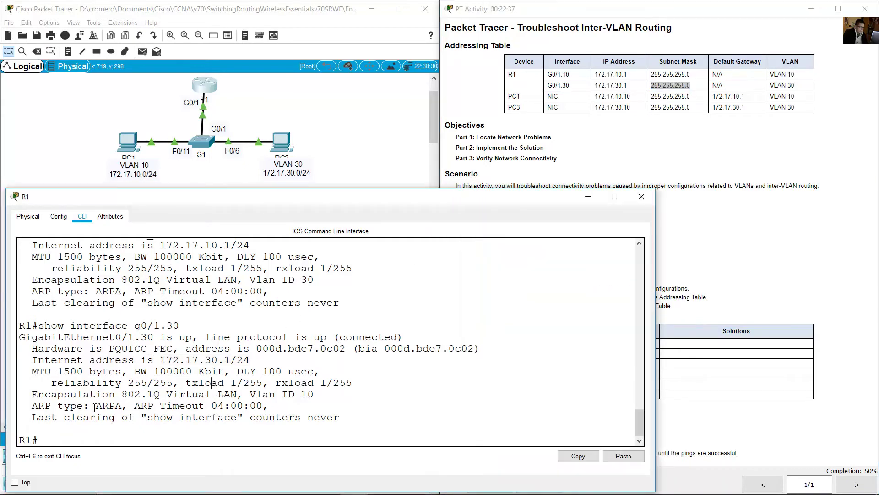
Compare the encapsulation type and VLAN ID of G0/1.30 with the VLAN listed for it in the Addressing Table.
drag(33, 395, 161, 396)
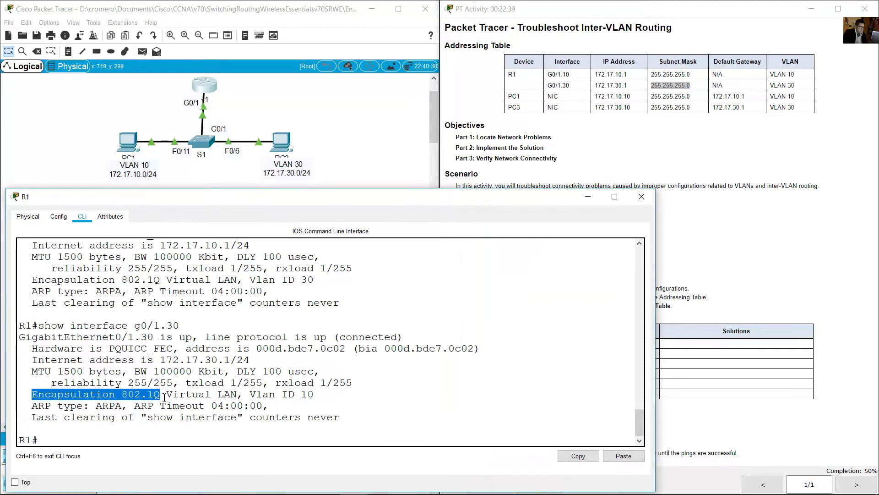
drag(269, 396, 327, 398)
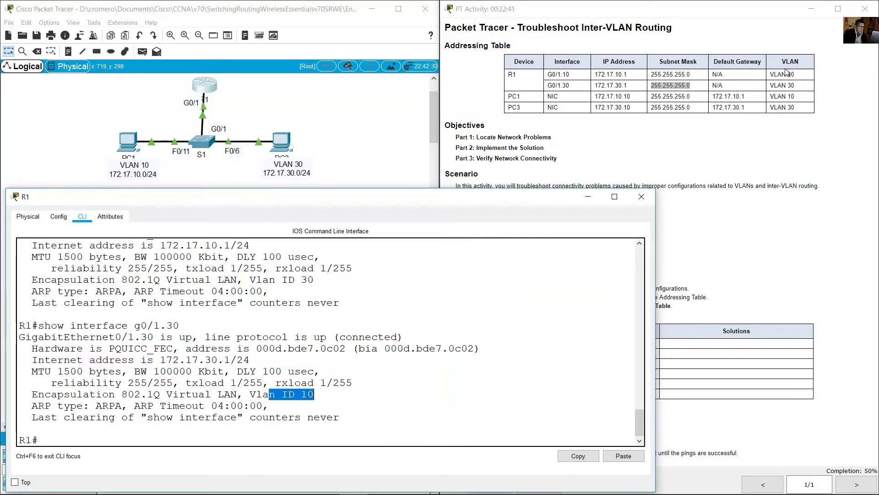
click(774, 86)
drag(775, 86, 799, 87)
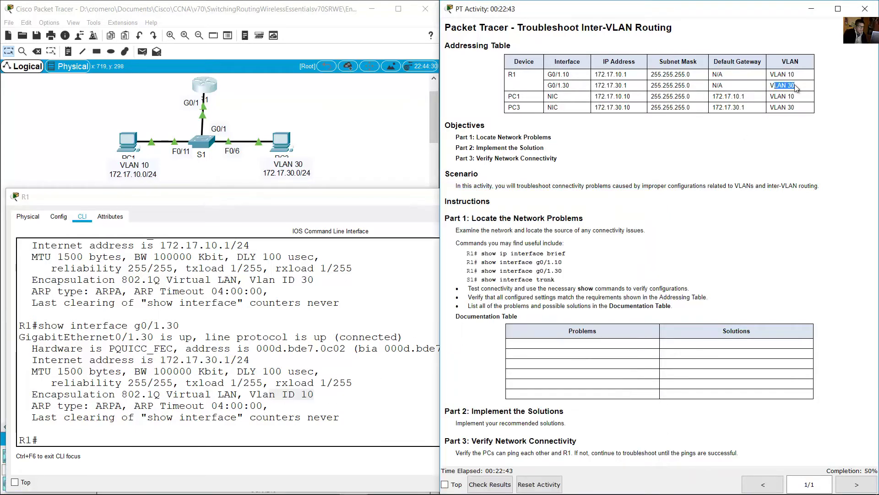
In R1's configuration mode for g0/1.10, try encapsulation dot1q 10 and read the router's response.
click(205, 436)
text(conf term)
key(Return)
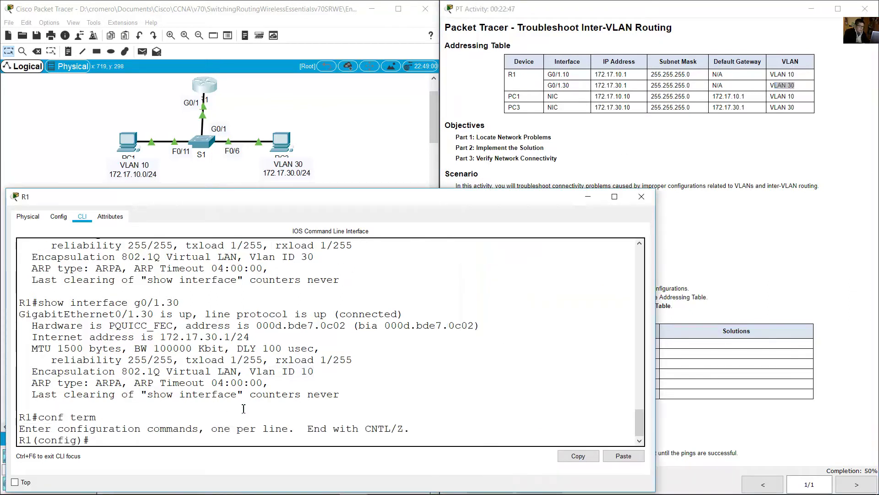
text(int g0/1.10)
key(Return)
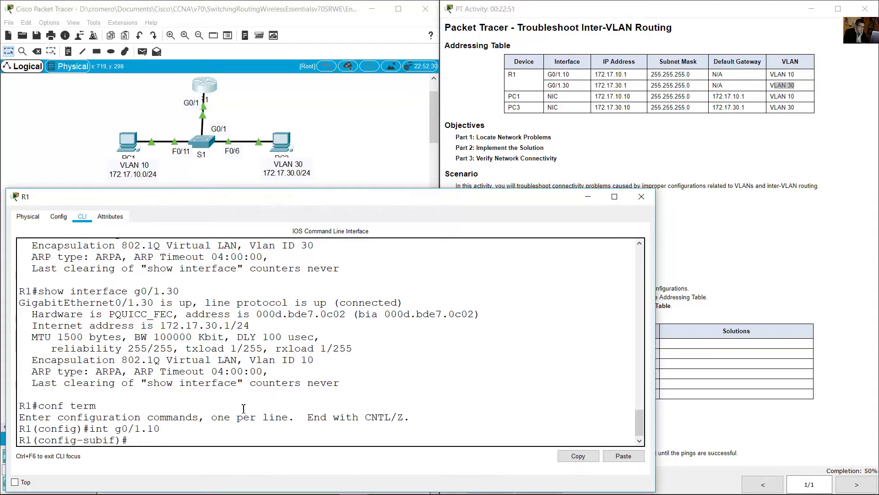
text(encapsulation)
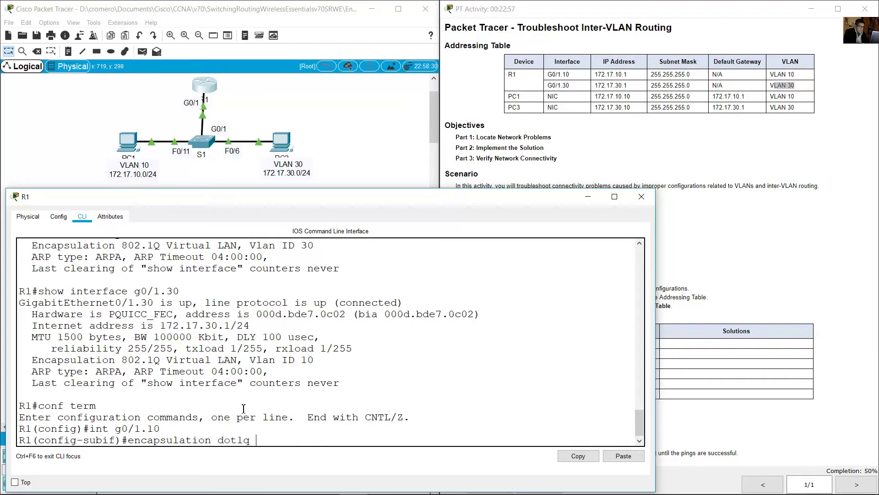
text( dot1q 10)
key(Return)
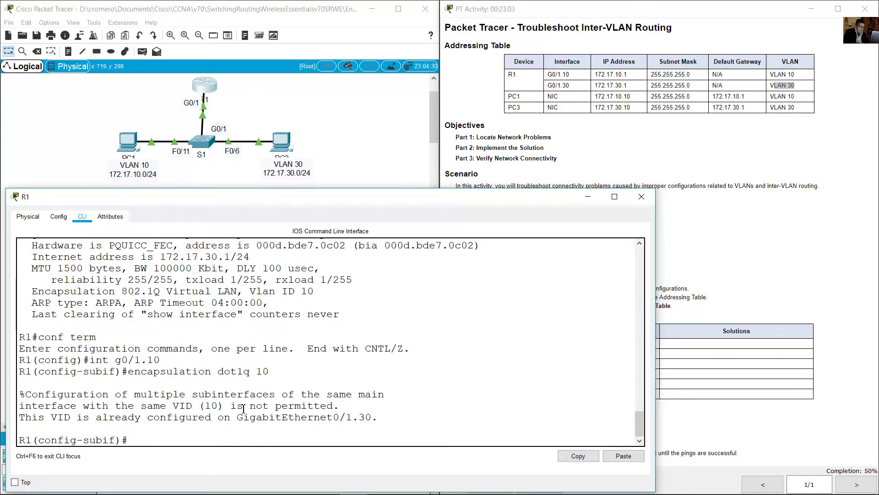
drag(18, 393, 375, 415)
Set the encapsulation of subinterface g0/1.10 to the placeholder VLAN with encapsulation dot1q 666.
key(Up)
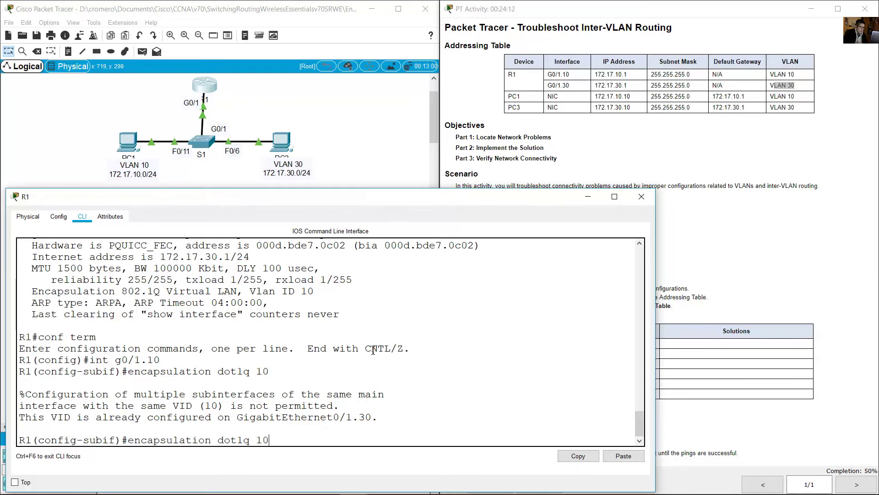
key(BackSpace)
key(BackSpace)
text(666)
key(Return)
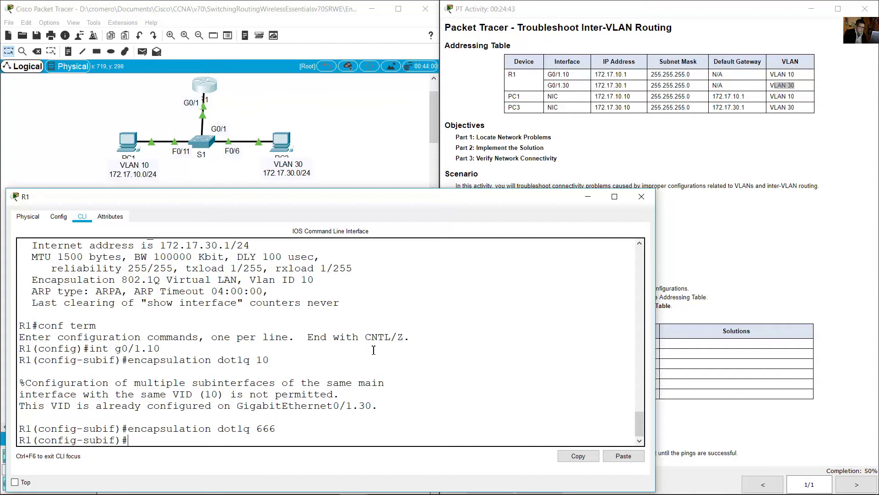
Switch R1's configuration to subinterface g0/1.30.
key(Up)
key(Up)
key(Up)
key(Delete)
text(3)
key(Return)
Set the encapsulation of subinterface g0/1.30 to dot1q 30, matching its VLAN in the Addressing Table.
key(Up)
key(Up)
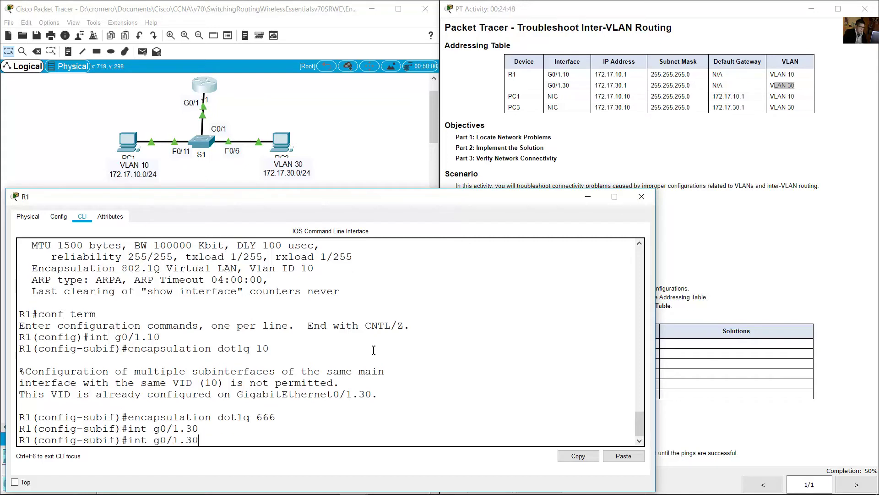
key(BackSpace)
key(BackSpace)
key(BackSpace)
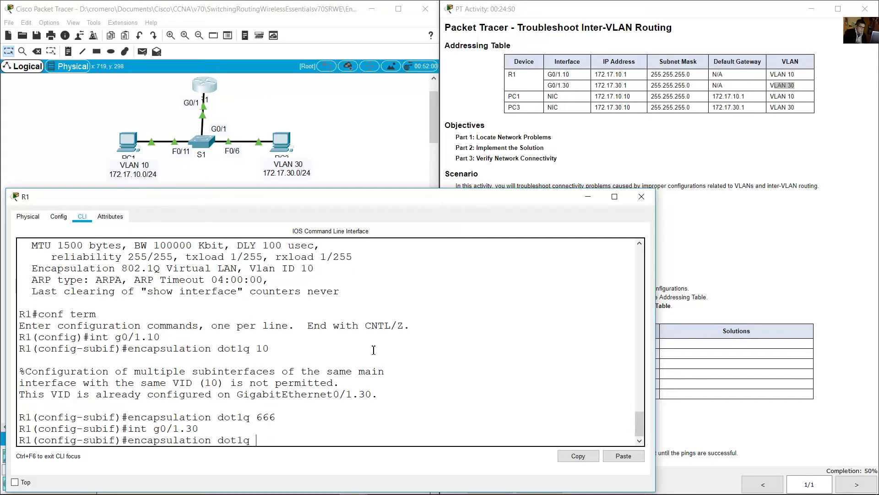
drag(552, 86, 569, 85)
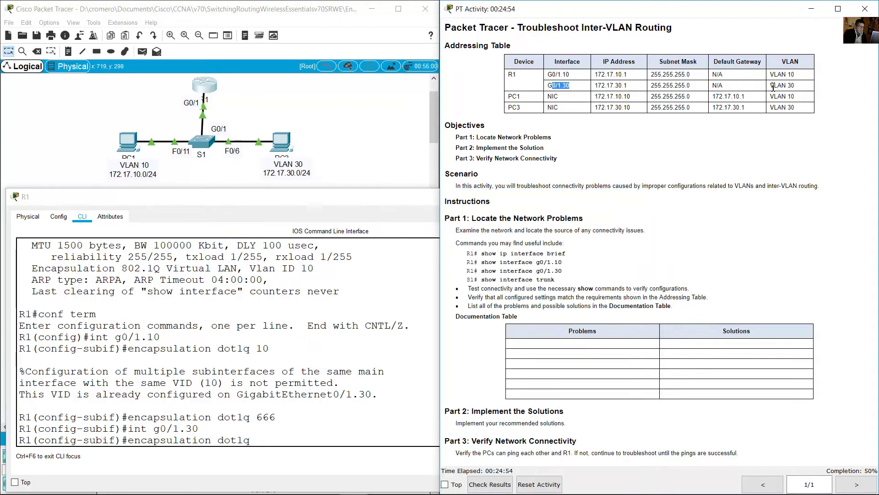
drag(770, 85, 795, 86)
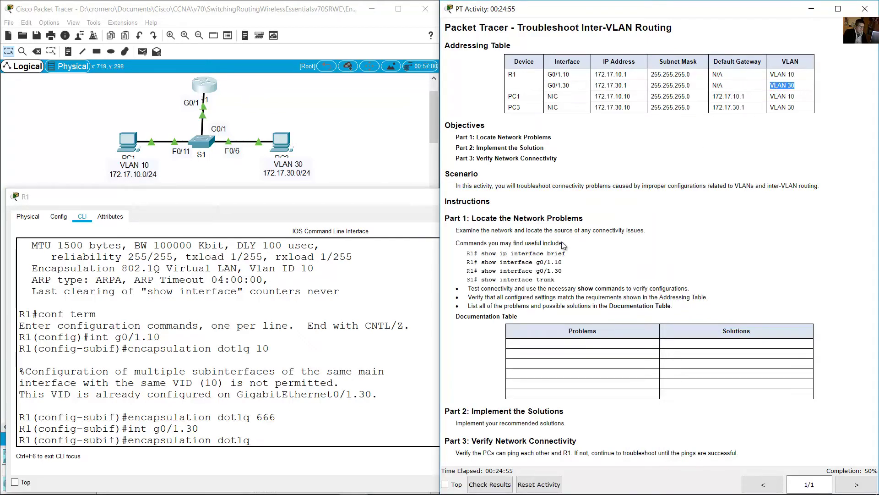
click(301, 439)
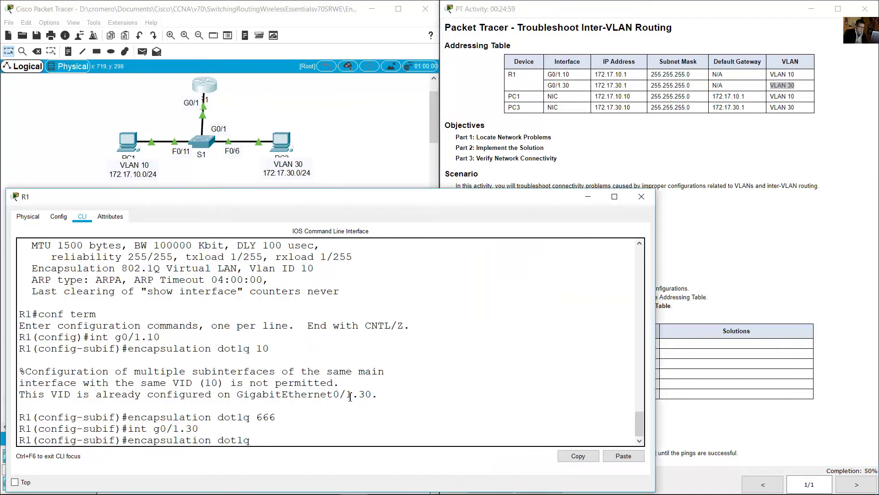
text(330)
key(Return)
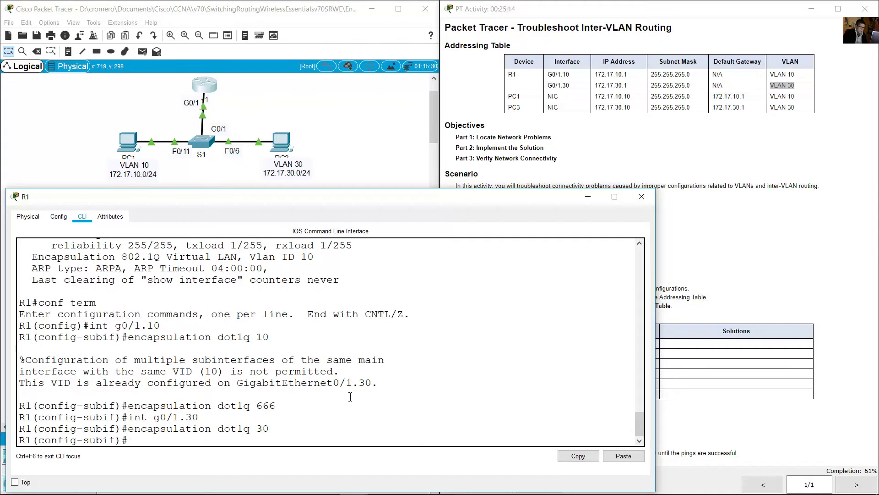
Set the encapsulation of subinterface g0/1.10 to dot1q 10 and return R1 to privileged EXEC mode.
text(int g0/1.10)
key(Return)
text(encapsulation dot1q 10)
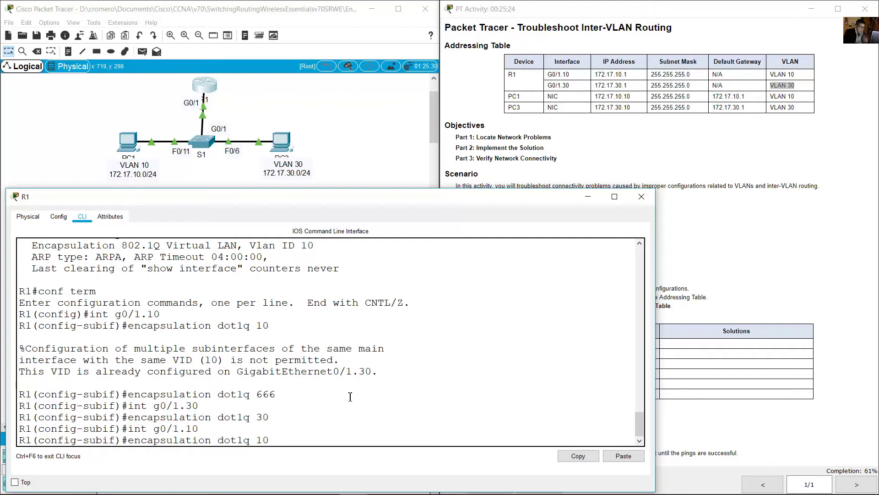
key(Return)
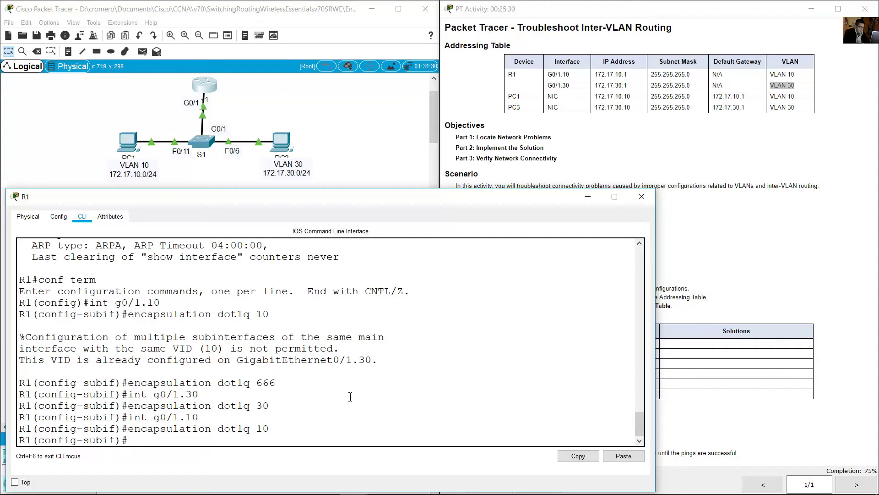
text(end)
key(Return)
key(Return)
Run show interface g0/1.10 on R1 and check its line status, encapsulation type and VLAN ID.
key(Up)
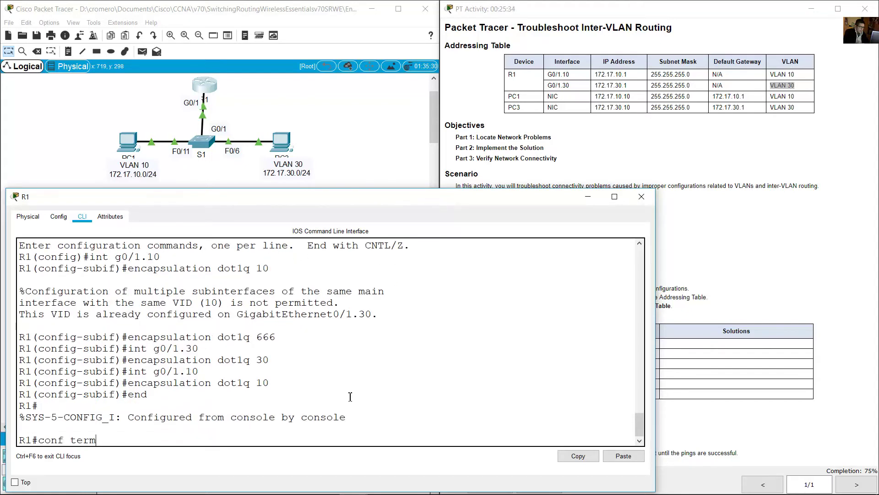
key(Up)
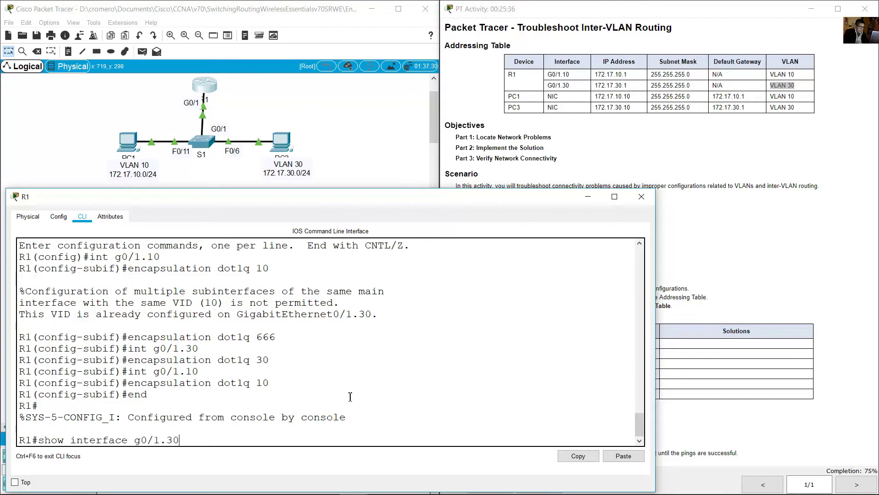
key(BackSpace)
text(1)
key(Return)
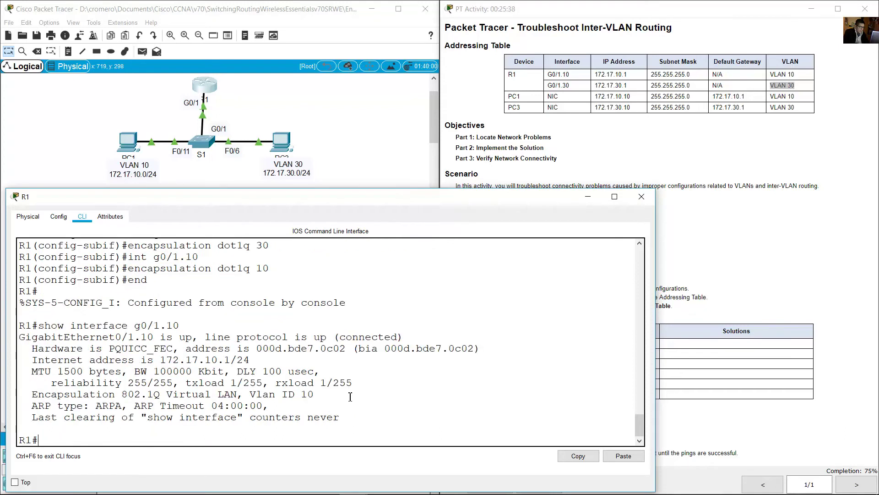
double_click(188, 338)
drag(308, 338, 329, 339)
drag(59, 393, 161, 394)
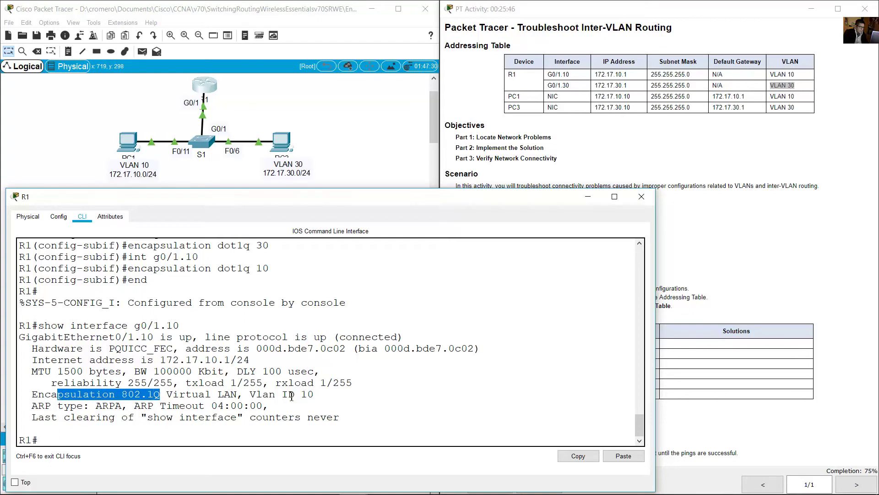
drag(288, 394, 314, 394)
click(245, 429)
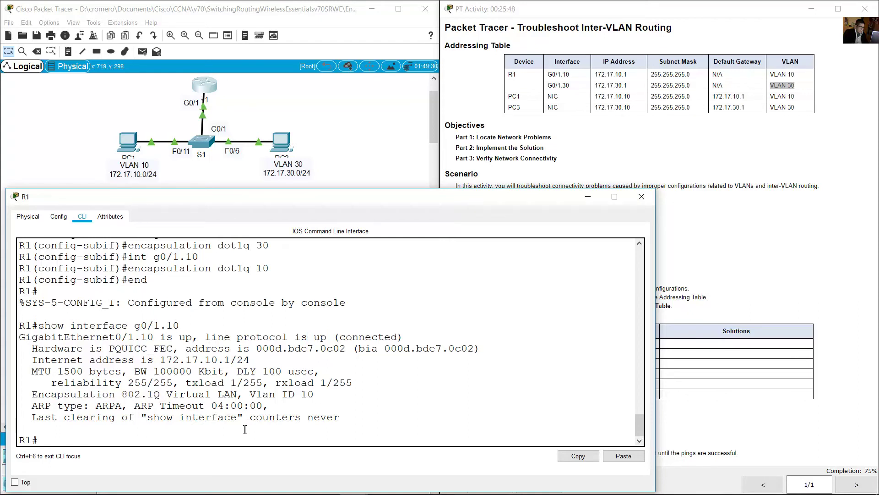
Run show interface g0/1.30 on R1 and check its line status, IP address, encapsulation type and VLAN ID.
key(Up)
key(BackSpace)
key(BackSpace)
text(30)
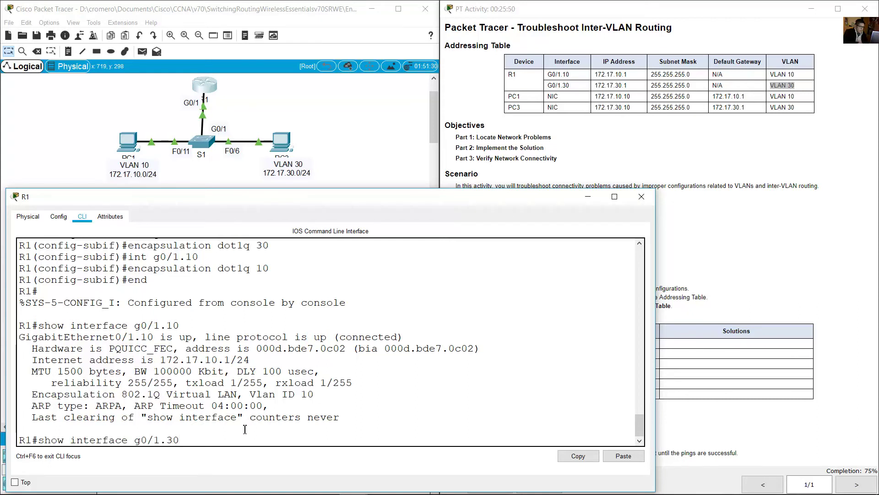
key(Return)
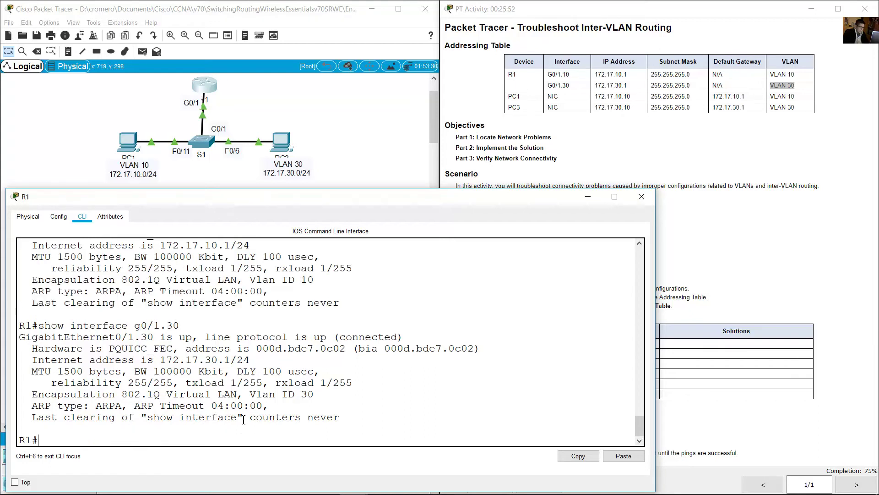
double_click(180, 338)
click(310, 335)
drag(301, 338, 326, 337)
drag(155, 361, 250, 360)
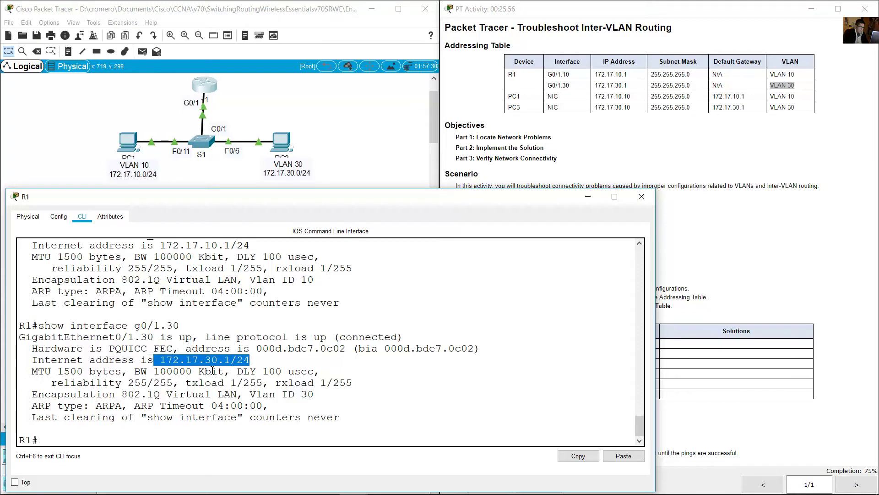
drag(83, 394, 166, 394)
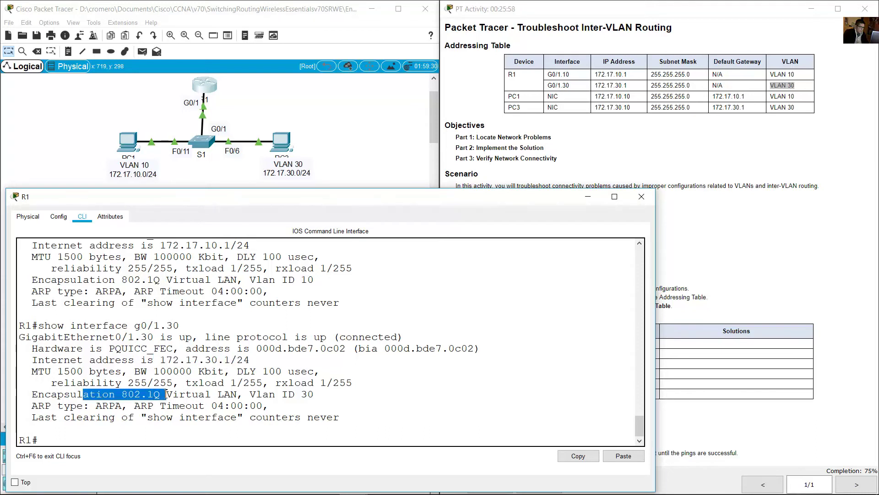
drag(280, 394, 315, 394)
click(206, 436)
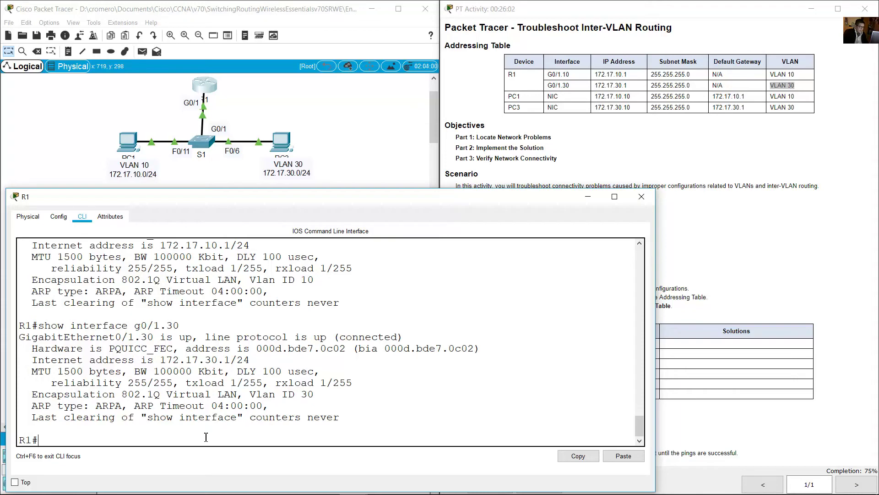
Put R1's console away and ping the default gateway 172.17.10.1 from PC1's command prompt.
click(588, 202)
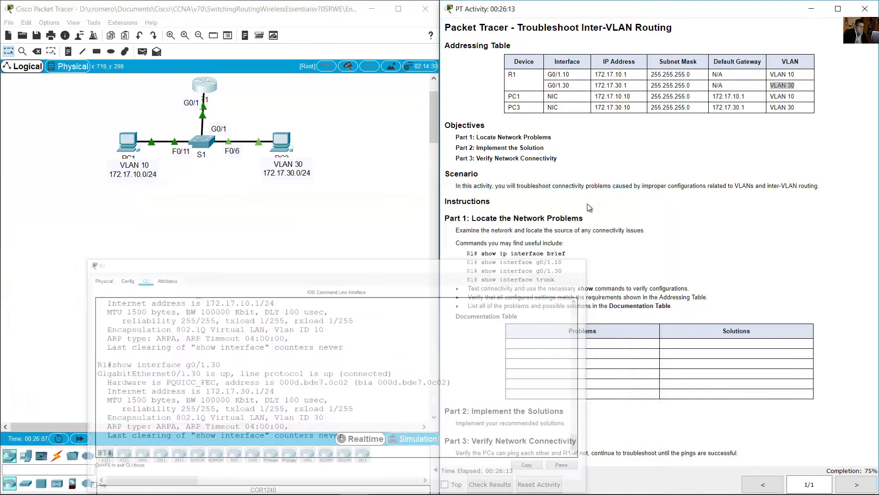
click(128, 142)
key(Up)
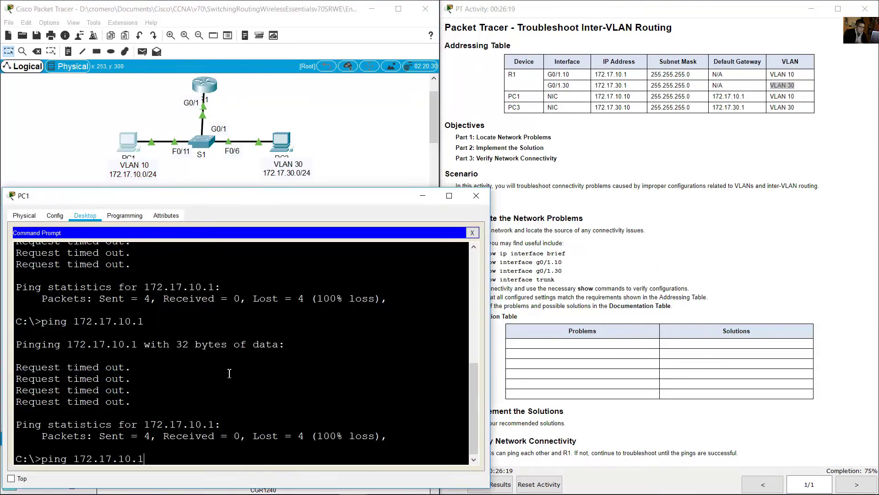
key(Return)
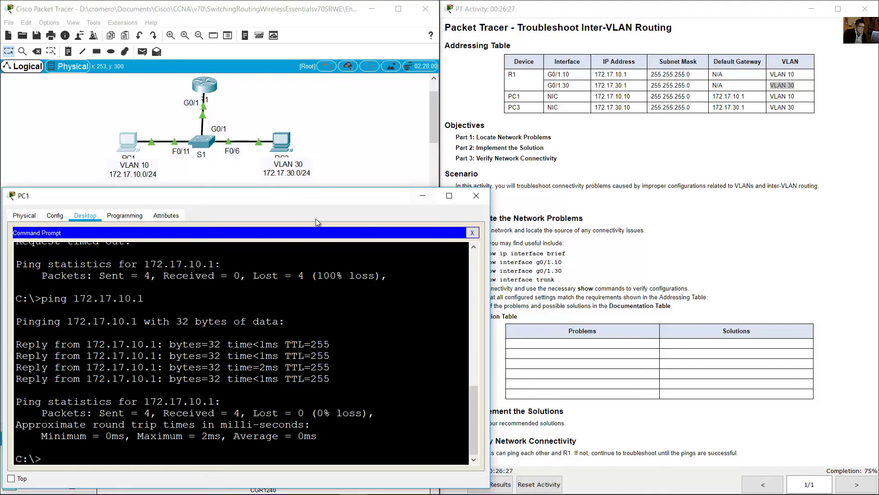
Look up the IP addresses of R1's G0/1.10 and G0/1.30 in the Addressing Table for testing from PC1.
click(62, 126)
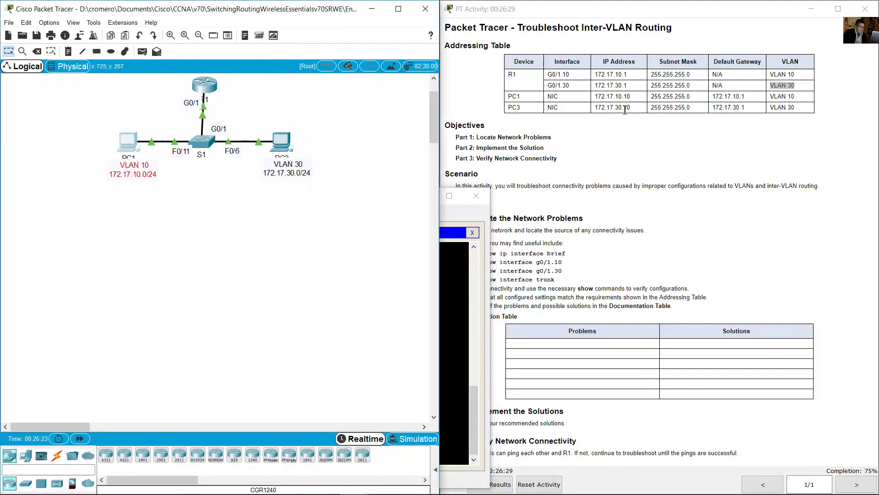
drag(598, 75, 639, 78)
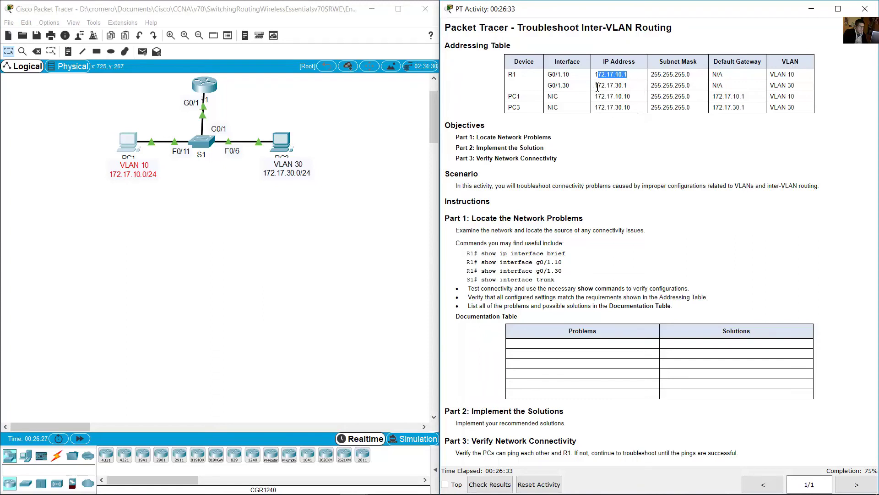
drag(595, 85, 629, 86)
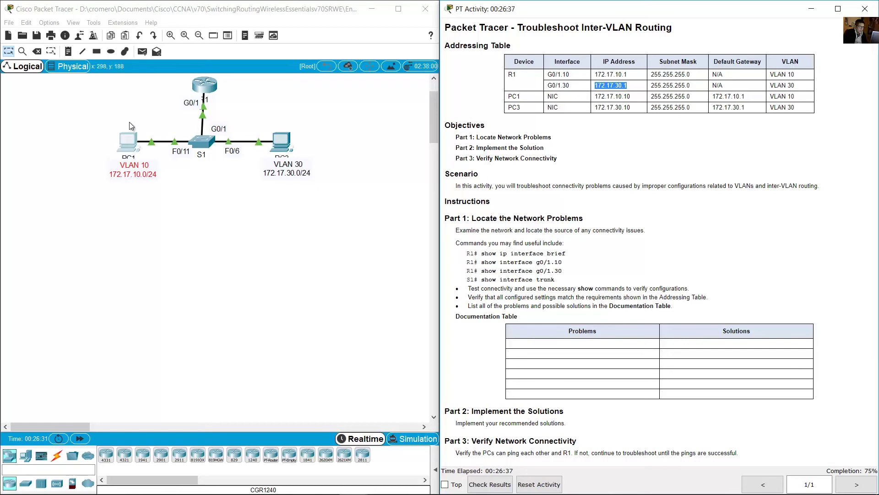
drag(93, 123, 143, 167)
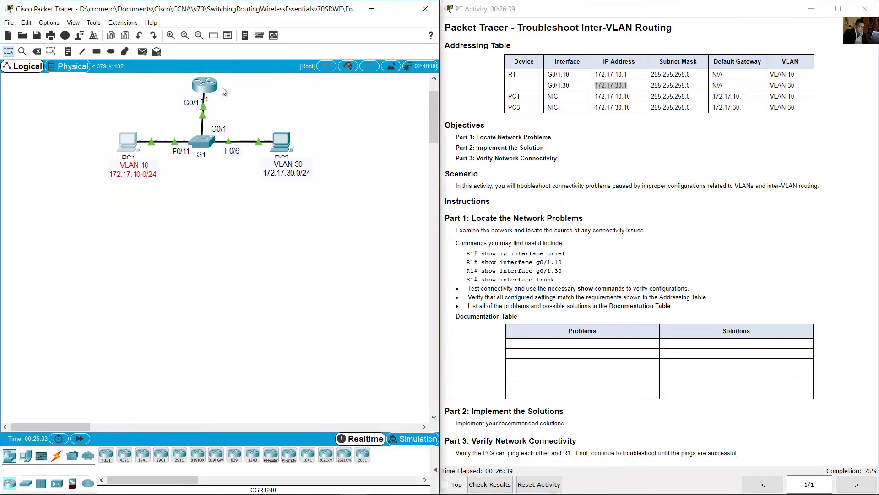
click(603, 85)
drag(598, 85, 626, 86)
click(133, 155)
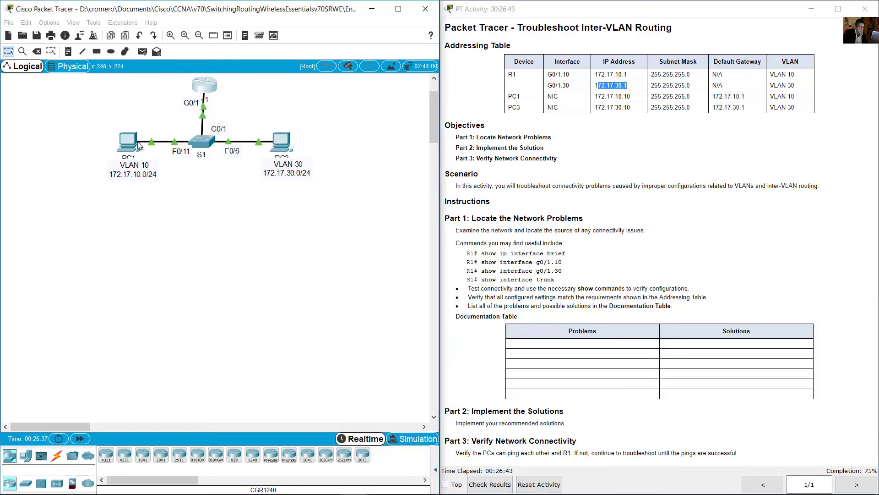
Ping R1's G0/1.30 address 172.17.30.1 from PC1's command prompt.
click(128, 142)
key(Up)
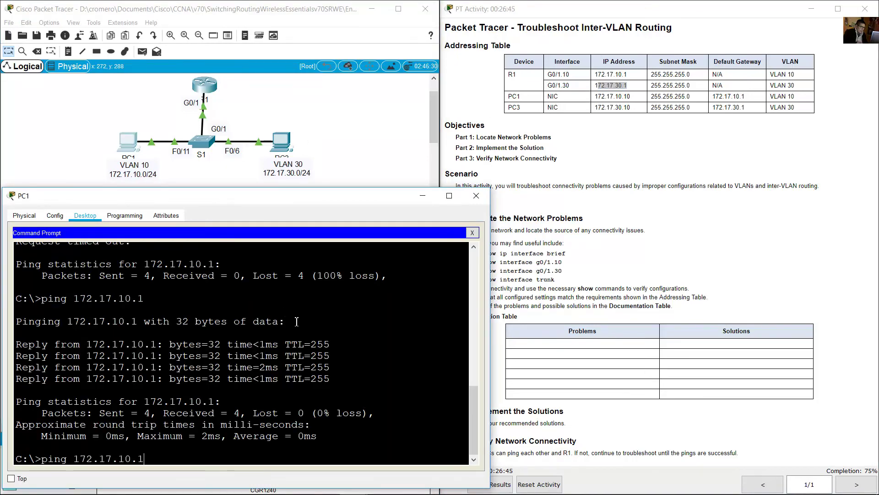
key(Left)
key(Left)
key(Left)
key(BackSpace)
key(Return)
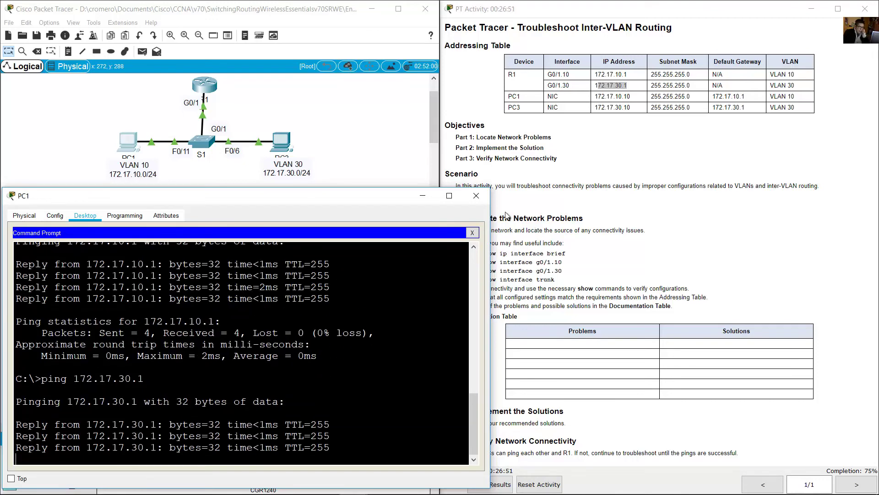
Look up PC3's IP address in the Addressing Table, ping 172.17.30.10 from PC1 and examine the replies.
click(320, 122)
drag(328, 119, 273, 197)
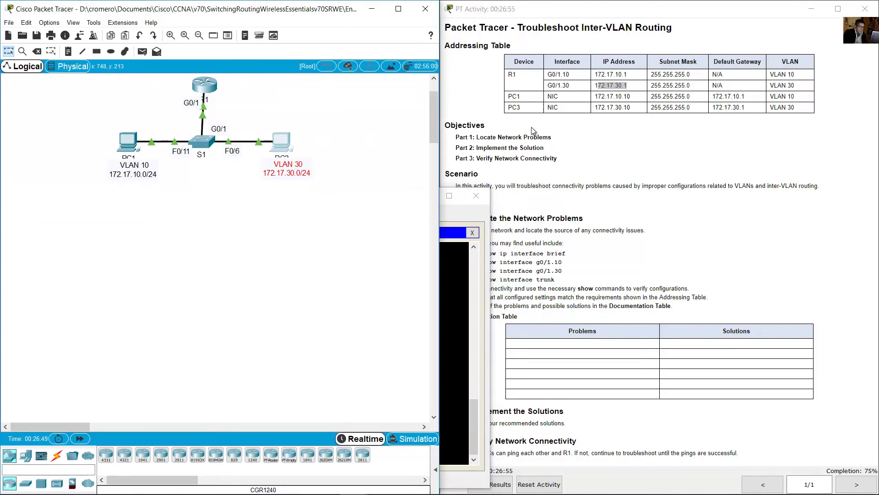
drag(595, 107, 631, 108)
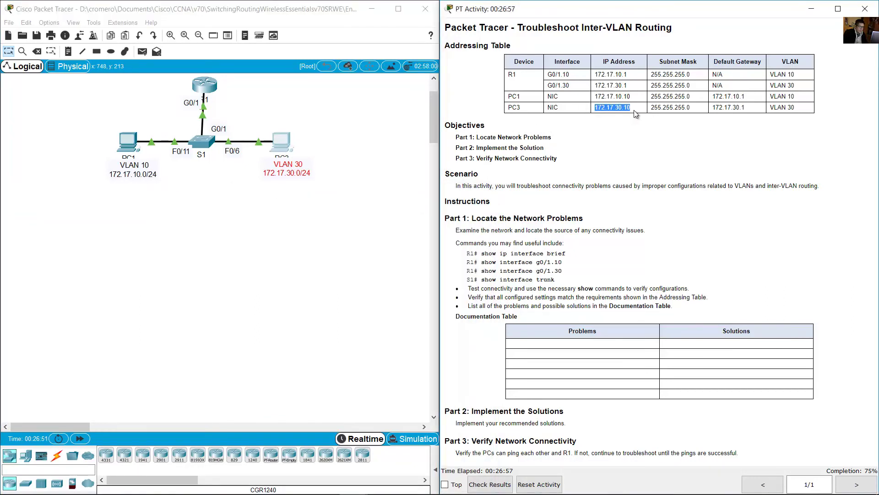
click(131, 143)
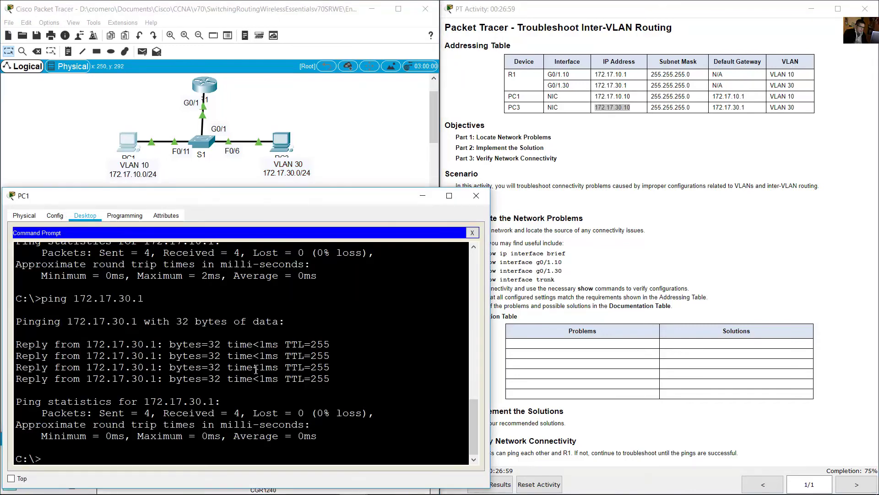
key(Up)
text(10)
key(Return)
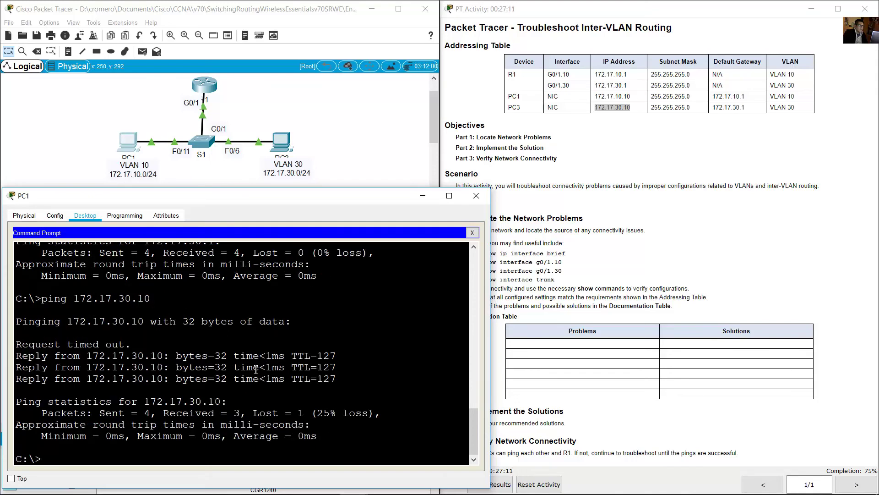
drag(50, 359, 343, 386)
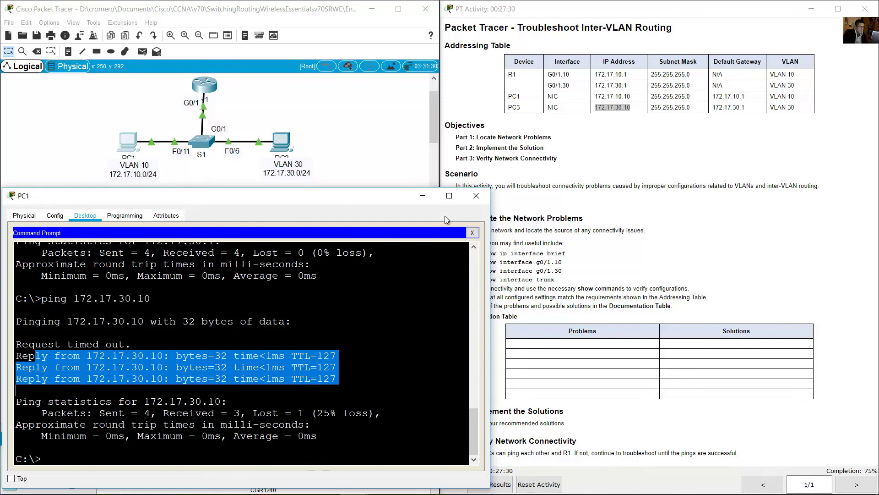
click(424, 197)
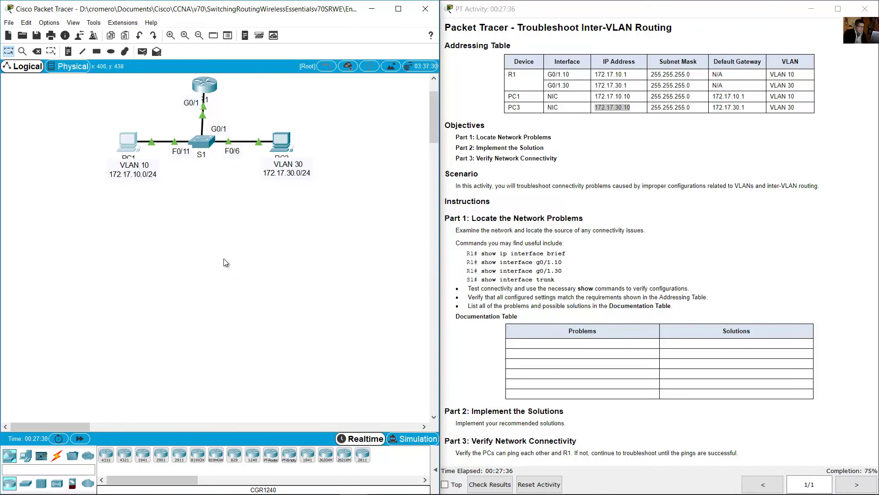
drag(83, 115, 147, 205)
drag(209, 193, 189, 131)
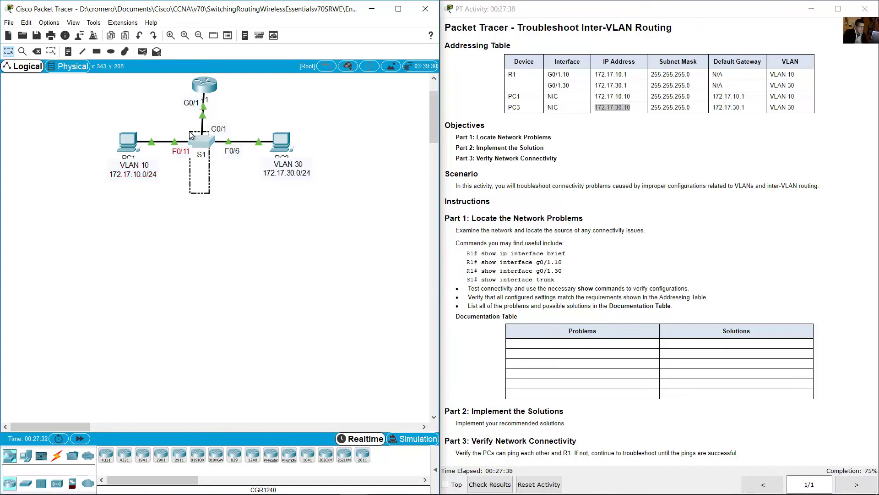
drag(234, 98, 180, 82)
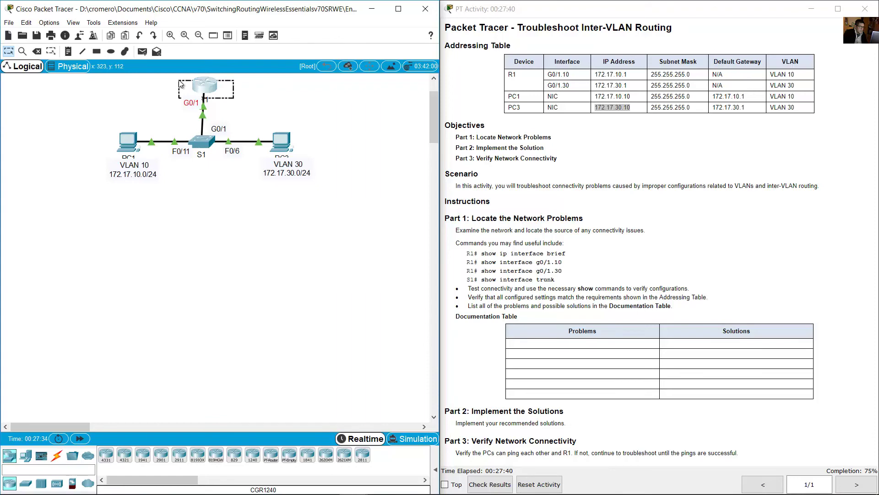
drag(324, 120, 268, 188)
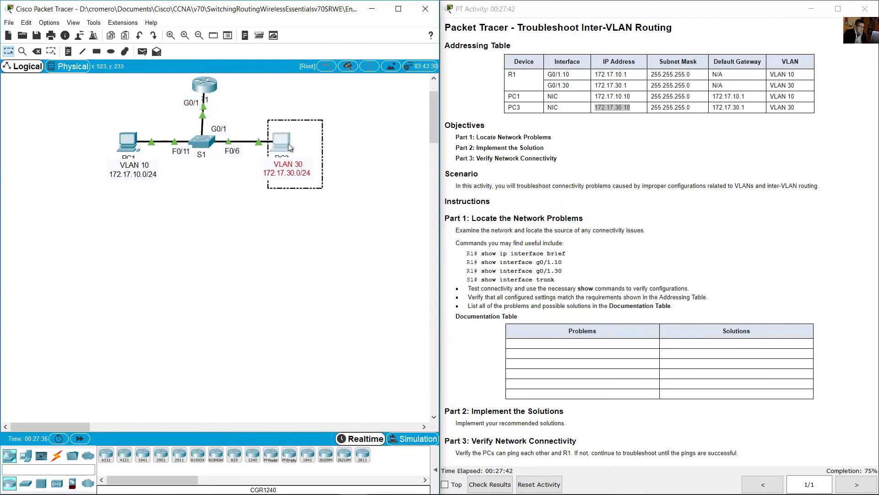
Open PC3's command prompt, enlarge its window and run ipconfig to display the PC's IP settings.
click(287, 144)
click(387, 127)
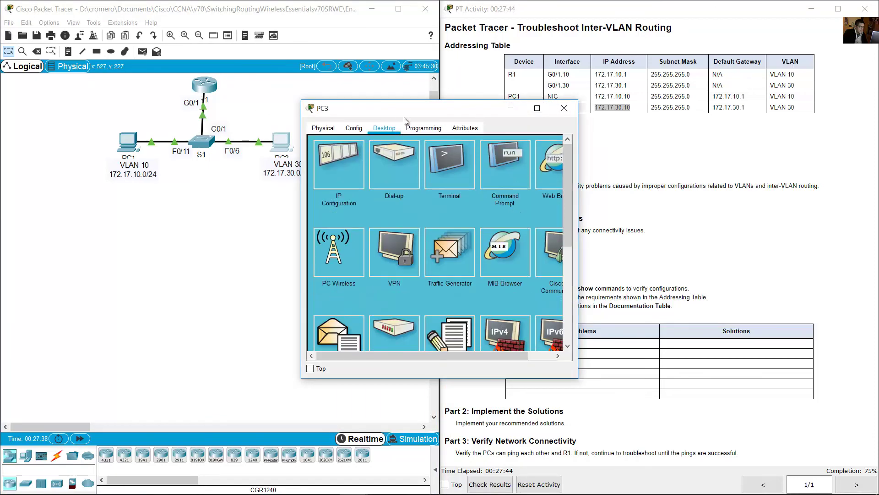
click(508, 170)
drag(521, 102, 221, 223)
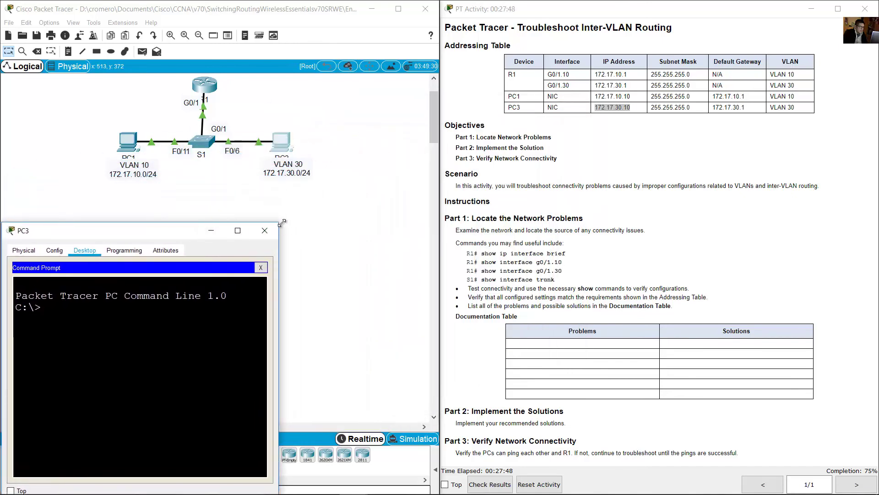
drag(278, 223, 434, 191)
text(ipc)
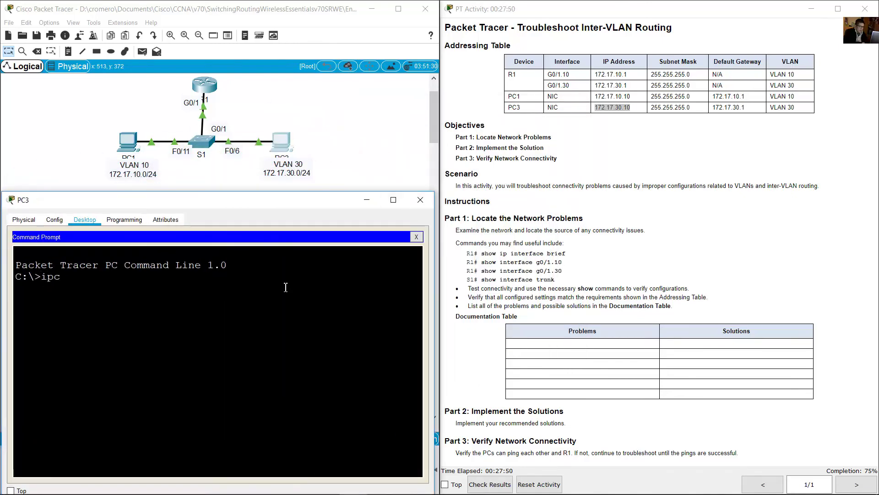
text(onfig)
key(Return)
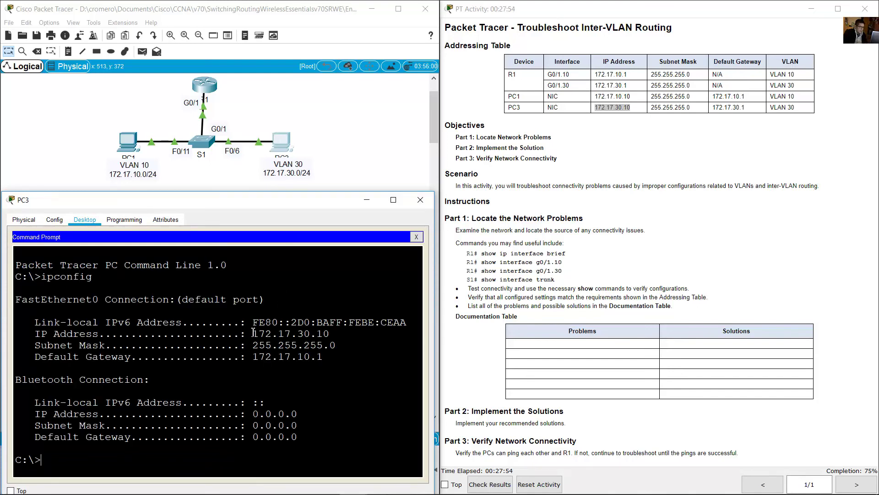
Compare PC3's IP address, subnet mask and default gateway from the ipconfig output with its row in the Addressing Table.
drag(253, 332, 332, 333)
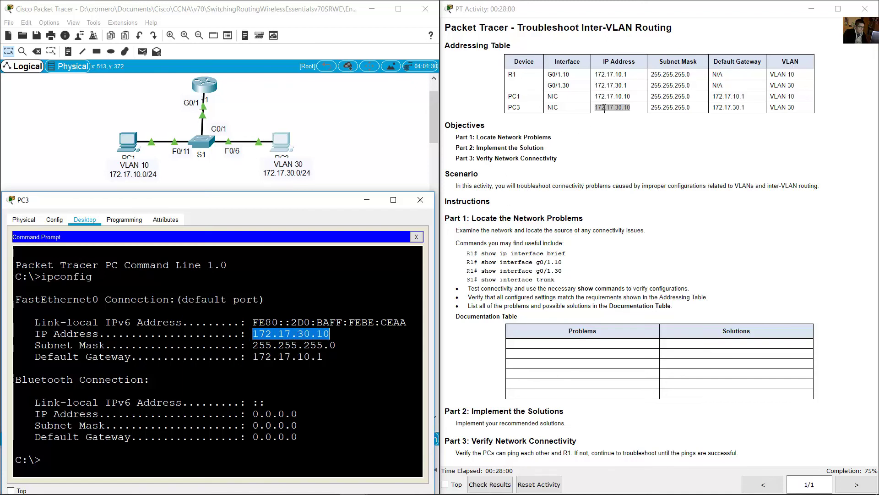
drag(598, 108, 637, 111)
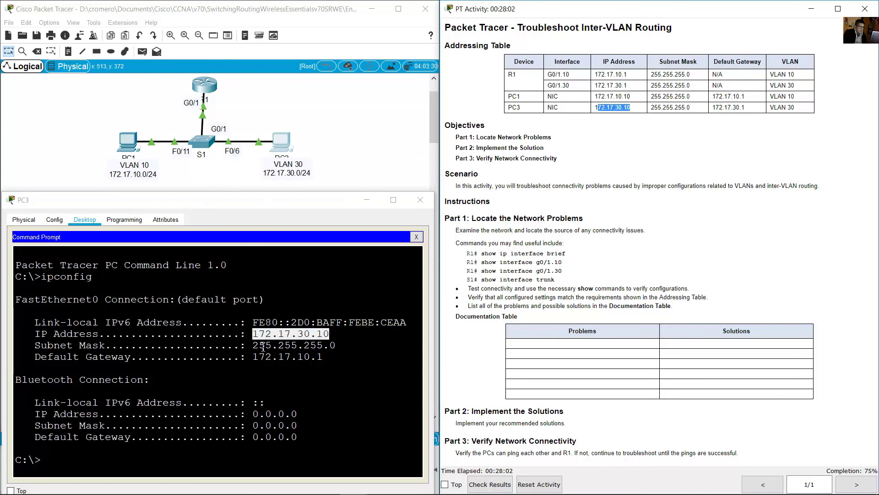
drag(259, 345, 337, 345)
drag(691, 107, 656, 107)
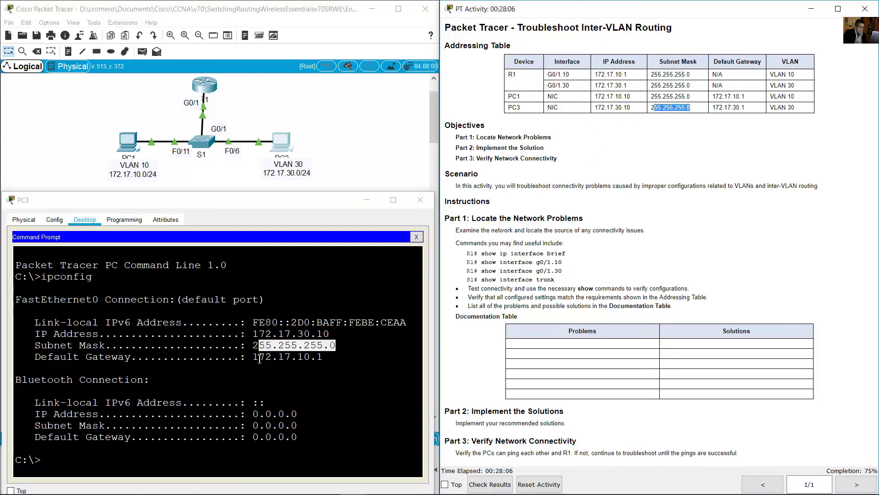
drag(259, 358, 324, 359)
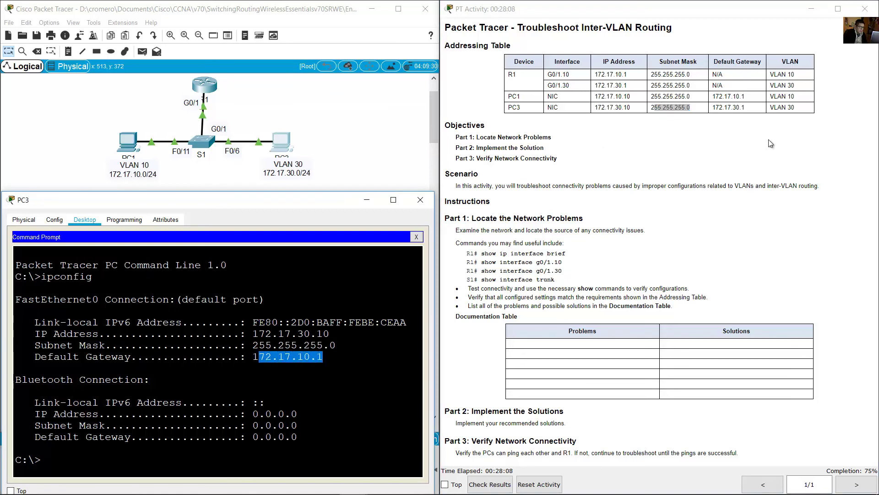
click(717, 107)
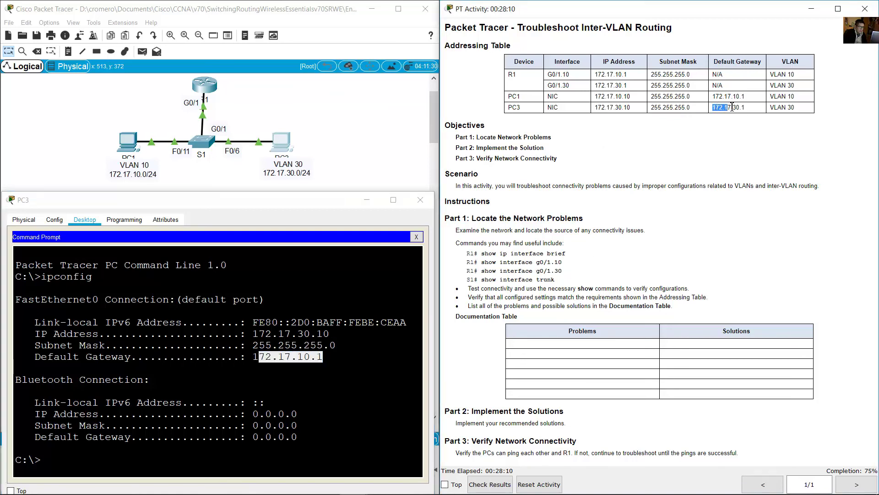
drag(731, 107, 741, 107)
click(324, 373)
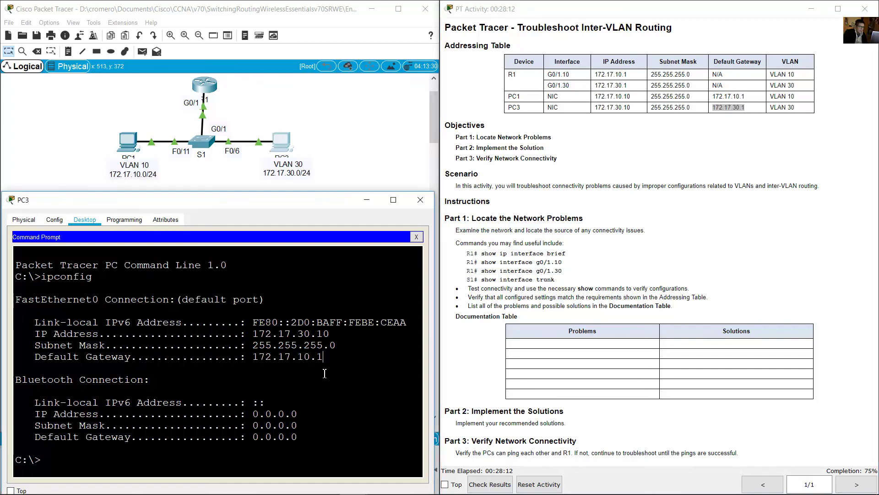
drag(331, 360, 252, 360)
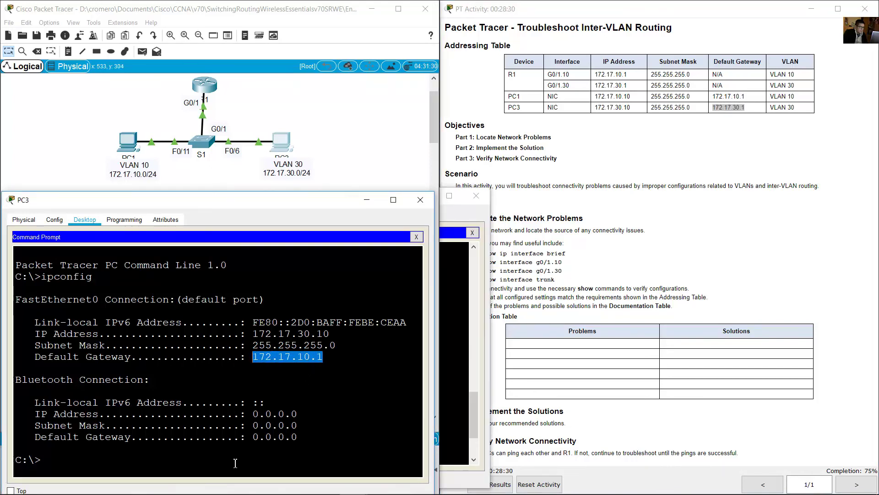
Set PC3's default gateway to 172.17.30.1 in its IP configuration and close the PC3 window.
click(235, 463)
click(416, 237)
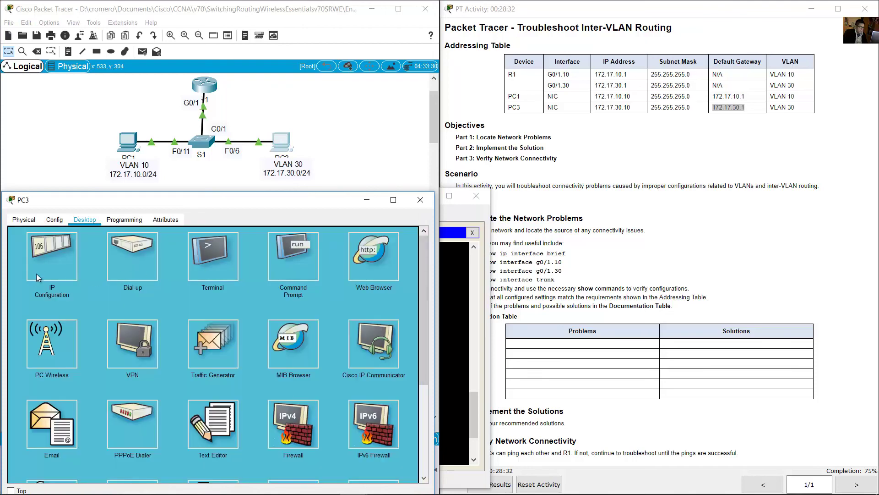
click(37, 273)
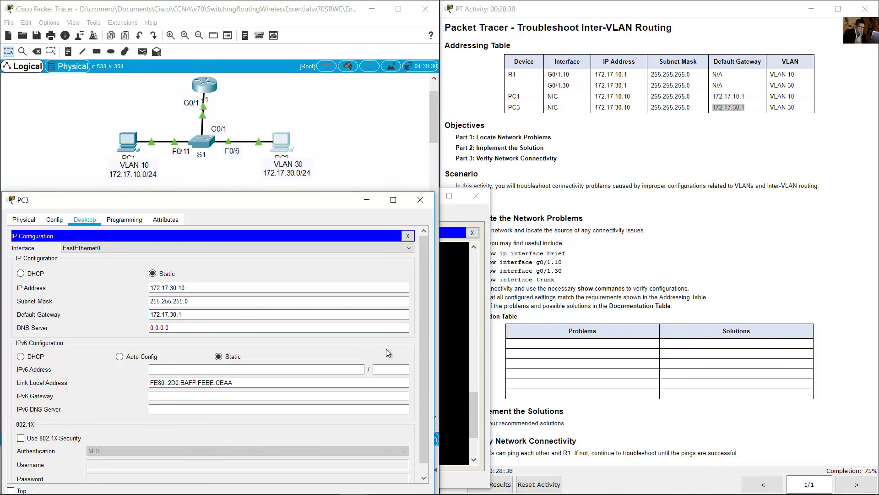
click(420, 199)
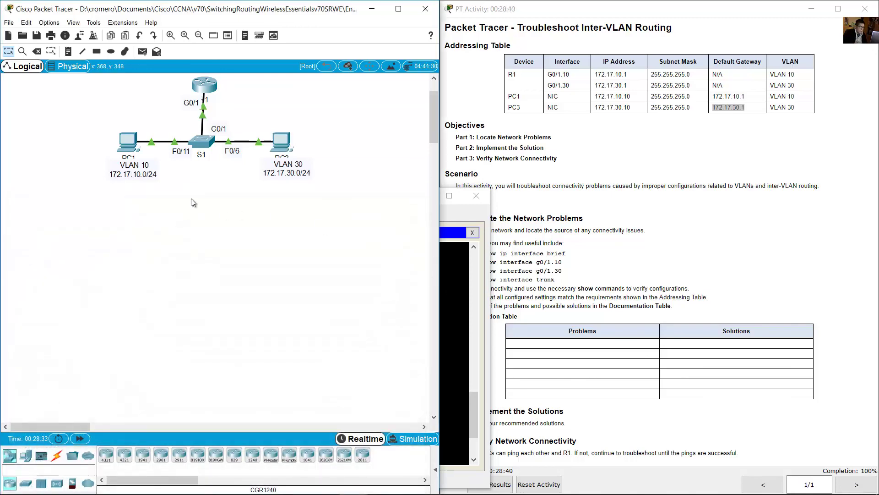
Ping PC3 at 172.17.30.10 again from PC1's command prompt and check the activity's completion percentage.
click(128, 141)
click(255, 408)
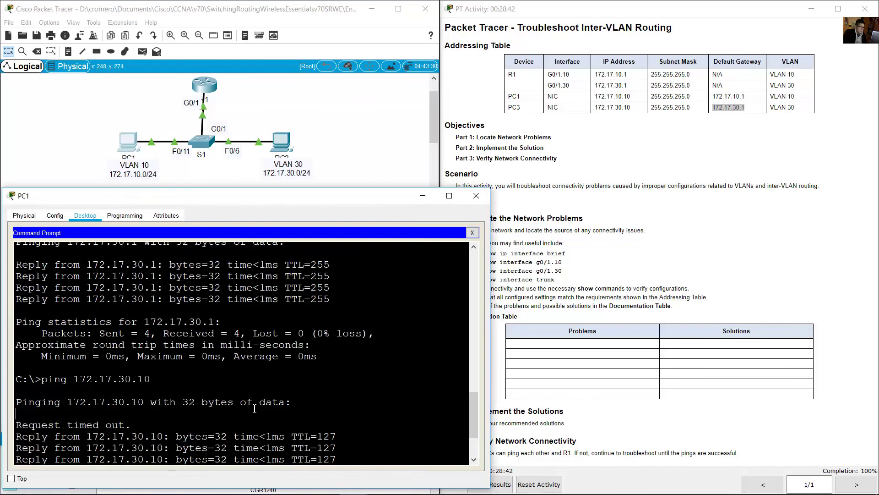
key(Up)
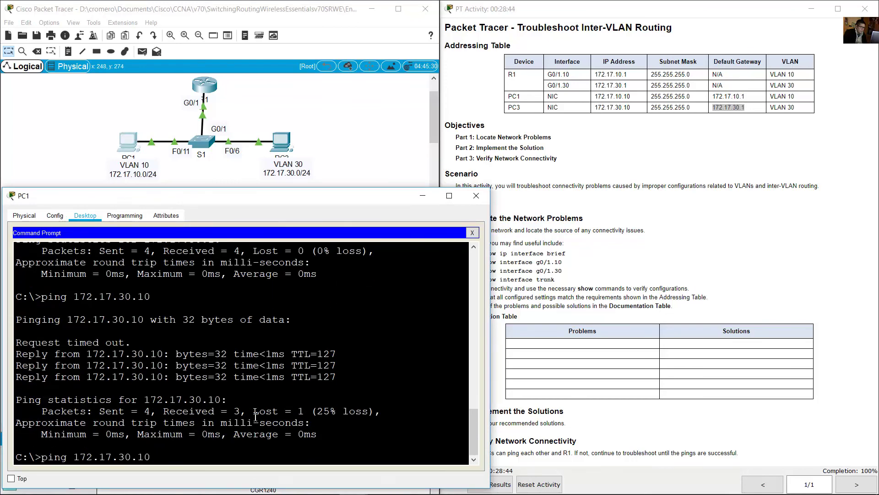
click(105, 120)
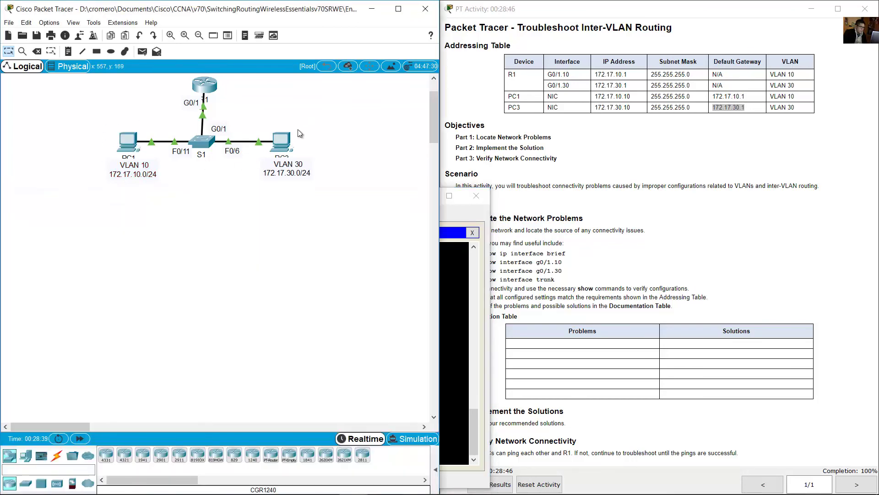
click(128, 142)
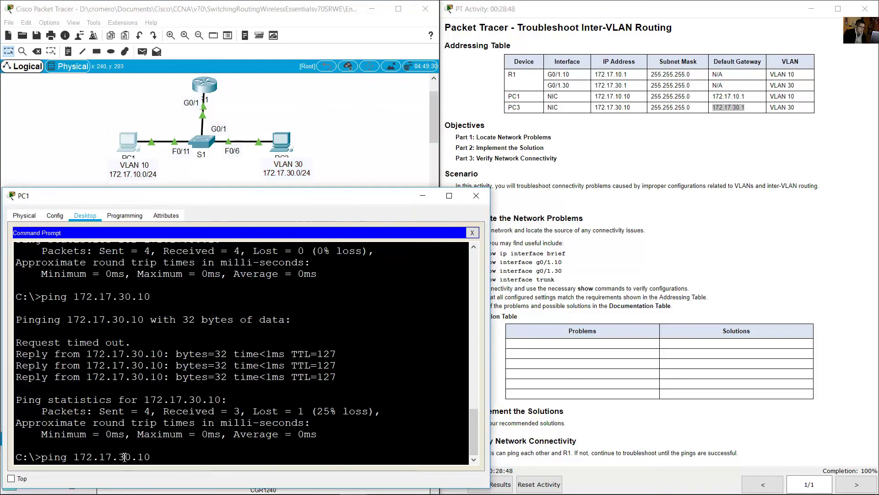
key(Return)
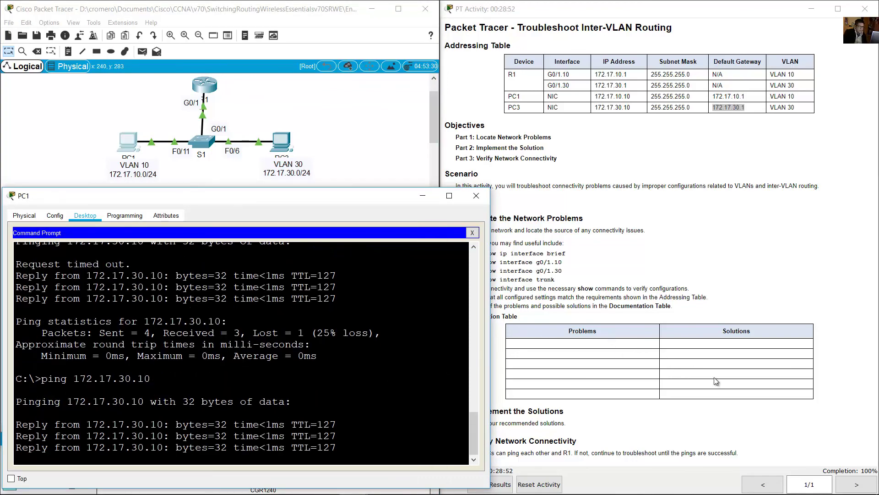
click(728, 387)
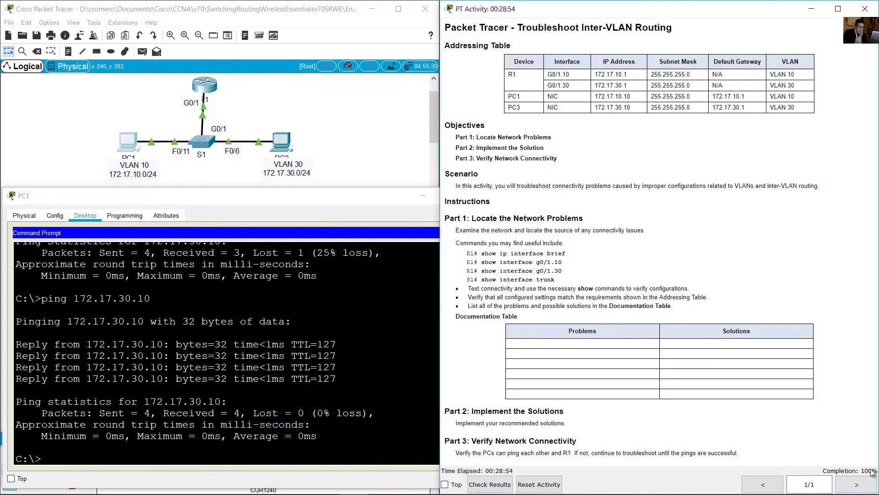